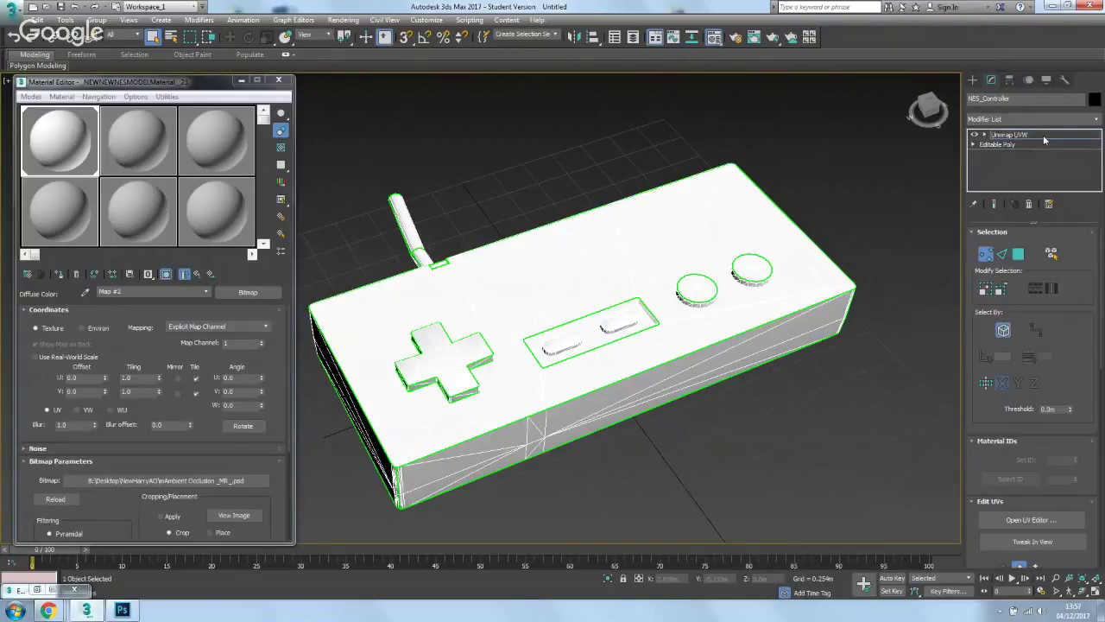
Examine the controller's unwrapped UV layout in the UV editor against the model from several angles, and close the editor
{"action": "left_click", "coordinate": [1031, 520]}
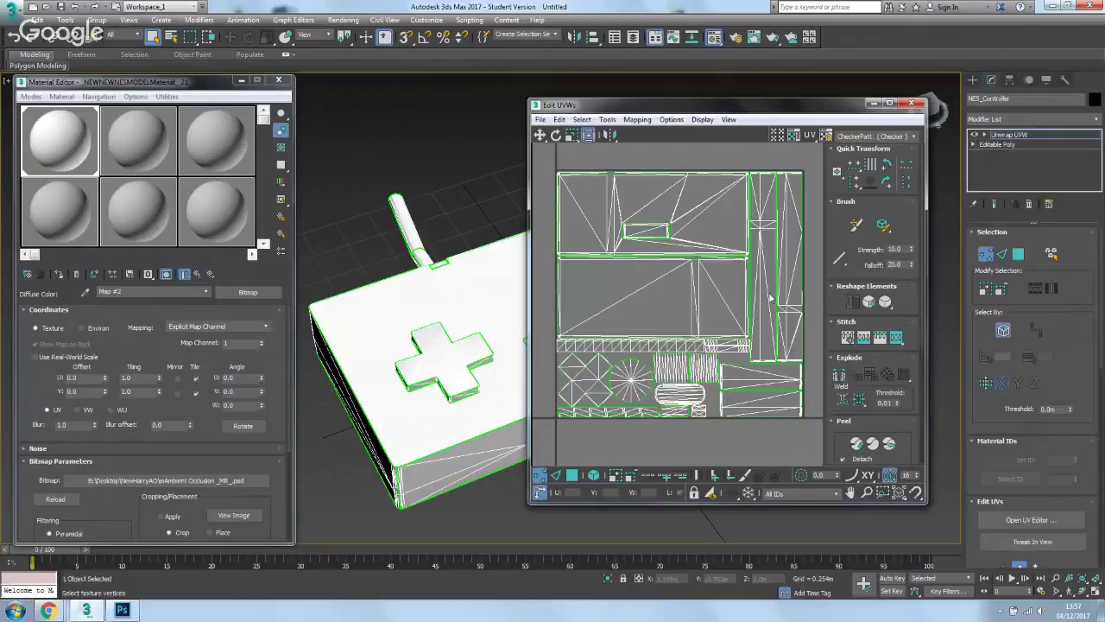
{"action": "left_click_drag", "start_coordinate": [741, 105], "coordinate": [895, 130]}
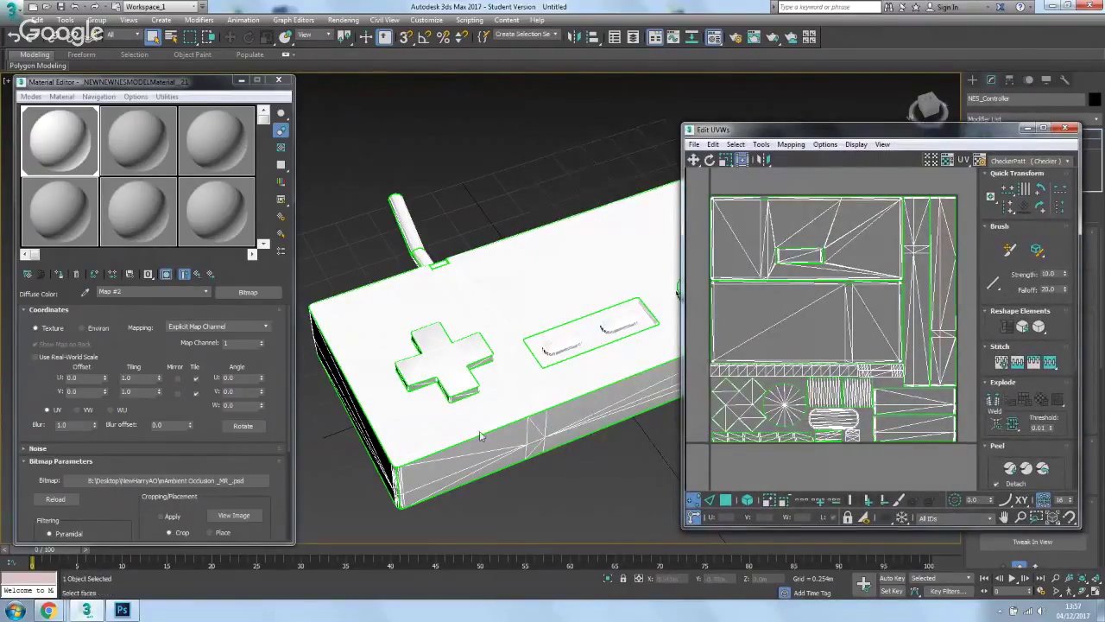
{"action": "middle_click_drag", "start_coordinate": [487, 430], "coordinate": [603, 367]}
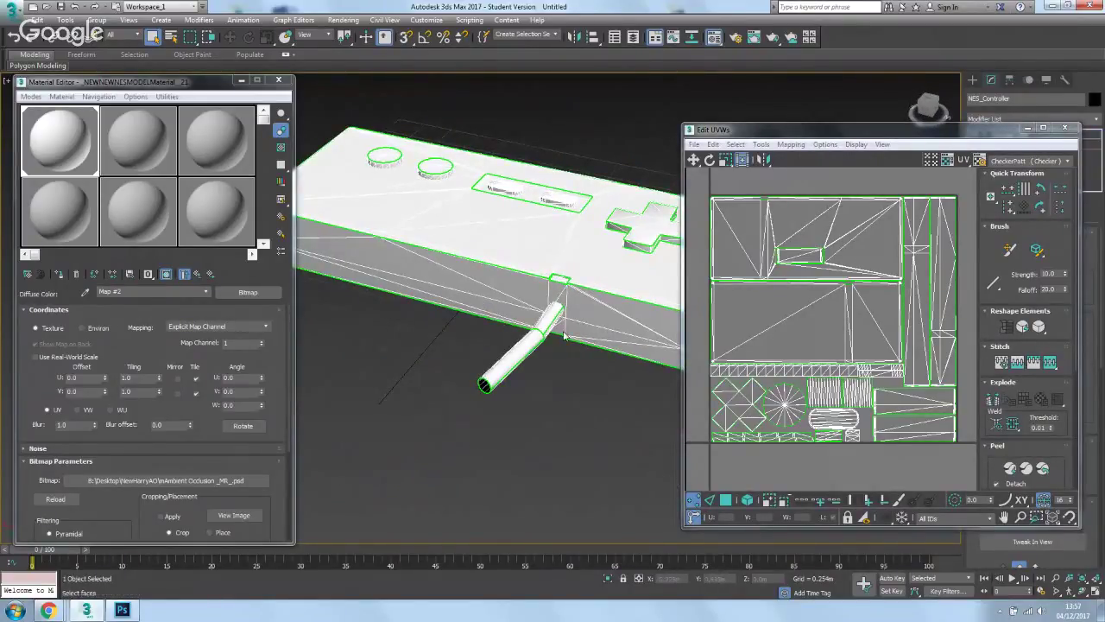
{"action": "middle_click_drag", "start_coordinate": [602, 338], "coordinate": [584, 333], "text": "alt"}
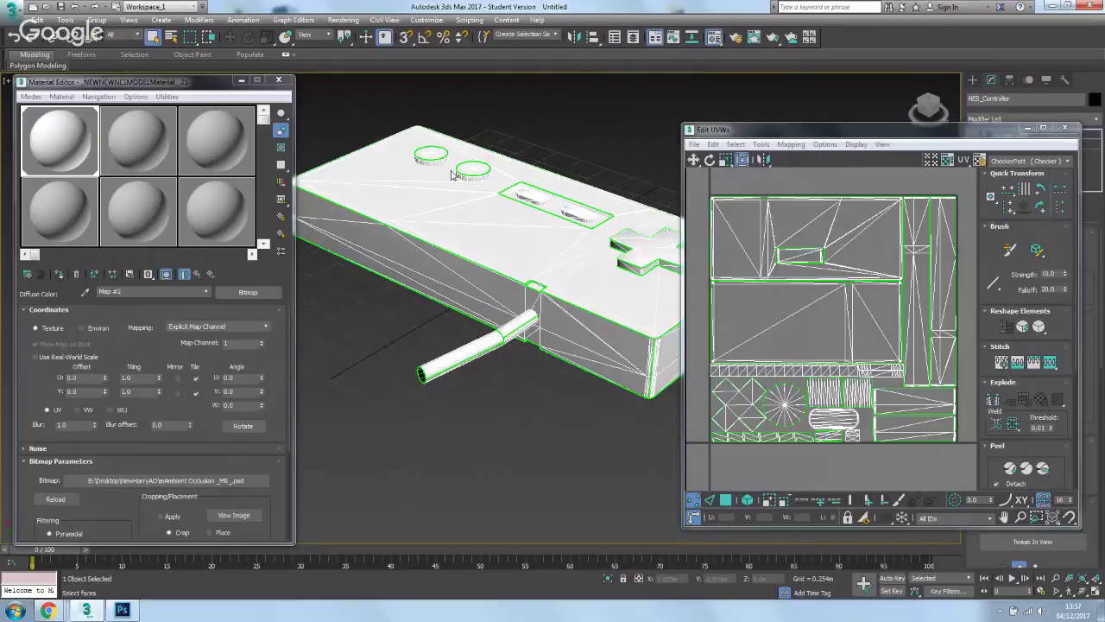
{"action": "middle_click_drag", "start_coordinate": [509, 261], "coordinate": [528, 254], "text": "alt"}
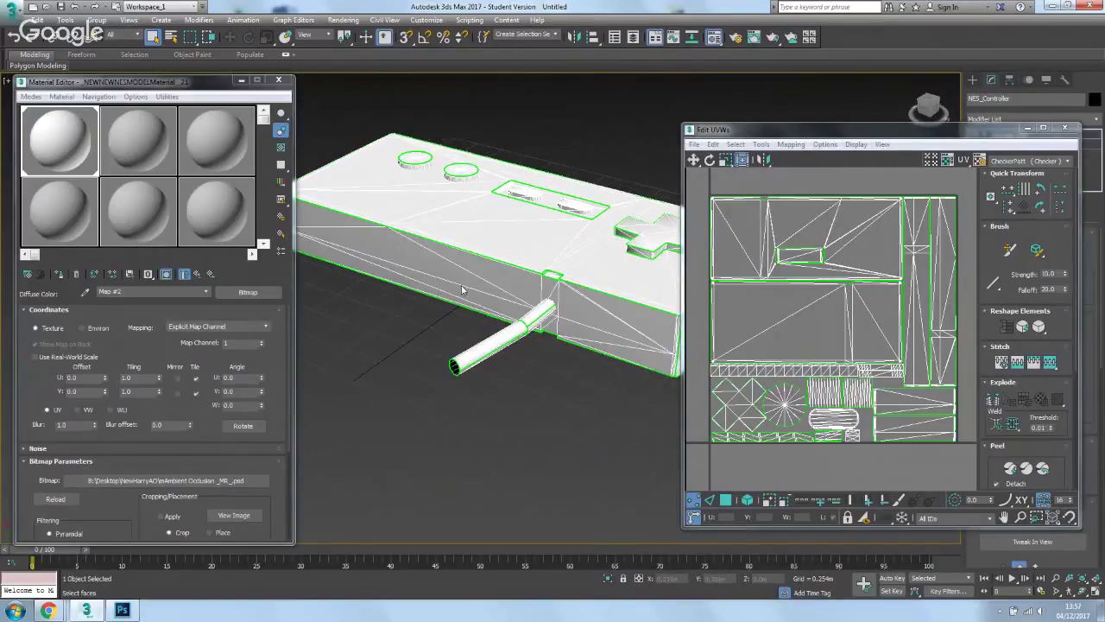
{"action": "middle_click_drag", "start_coordinate": [482, 286], "coordinate": [542, 323], "text": "alt"}
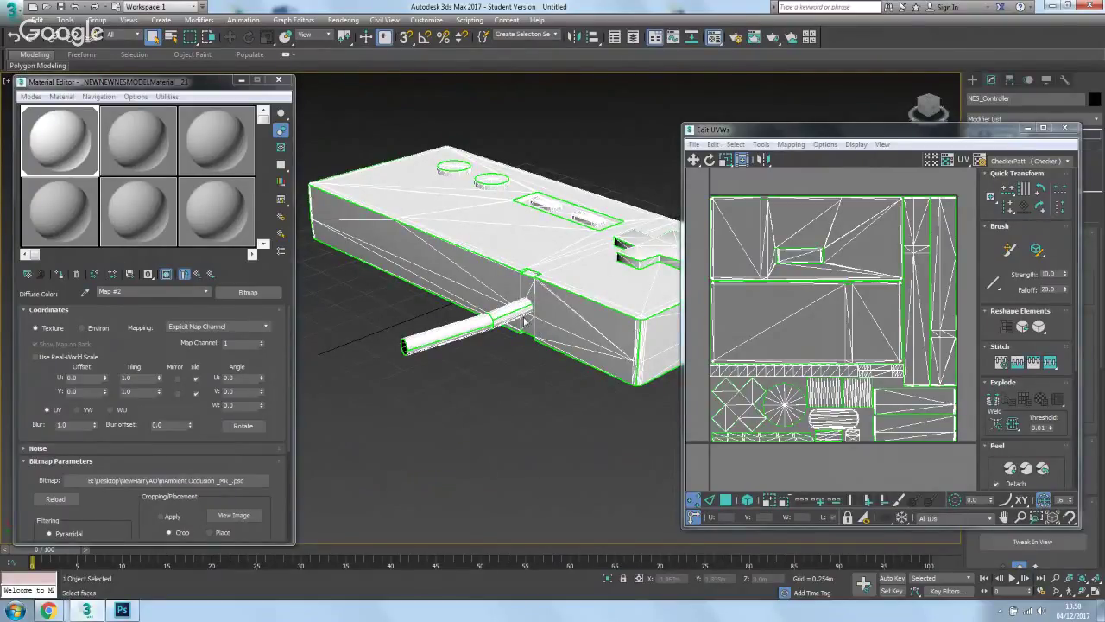
{"action": "middle_click_drag", "start_coordinate": [518, 309], "coordinate": [558, 323], "text": "alt"}
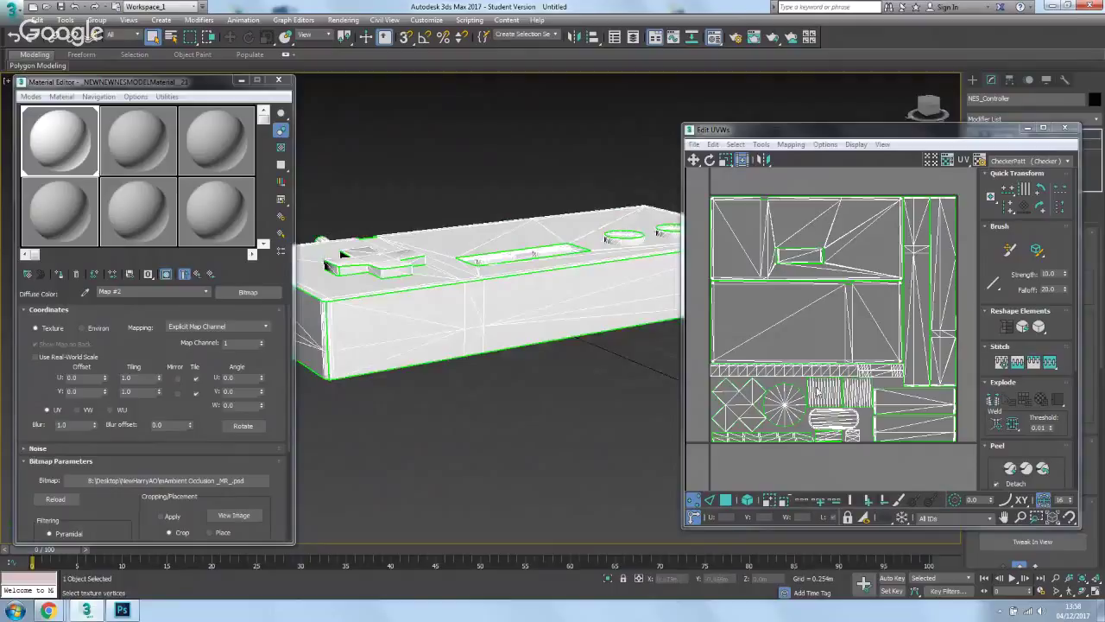
{"action": "middle_click_drag", "start_coordinate": [604, 371], "coordinate": [440, 323], "text": "alt"}
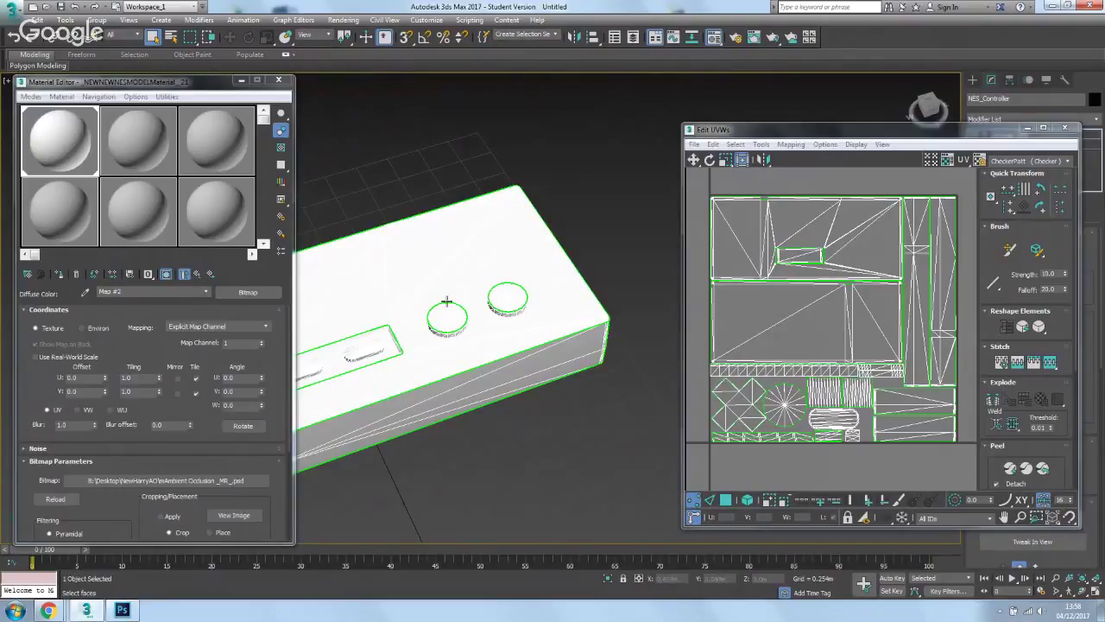
{"action": "middle_click_drag", "start_coordinate": [484, 394], "coordinate": [513, 342]}
{"action": "scroll", "coordinate": [496, 359], "scroll_direction": "down", "scroll_amount": 1}
{"action": "scroll", "coordinate": [513, 342], "scroll_direction": "up", "scroll_amount": 1}
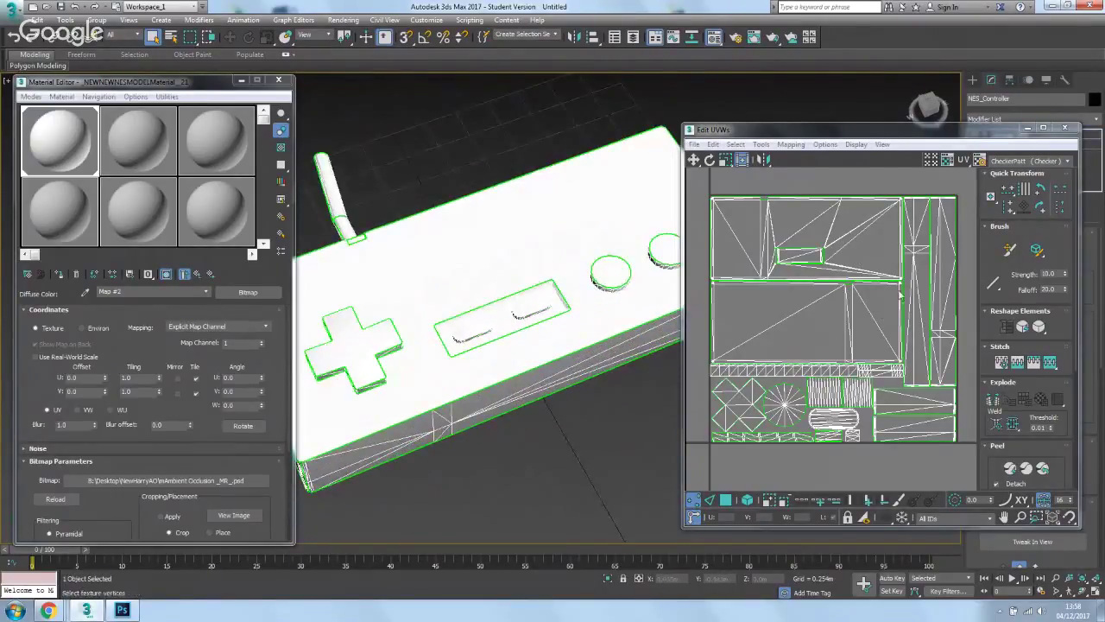
{"action": "left_click", "coordinate": [1065, 127]}
Minimise the Material Editor and open Render To Texture for the NES controller
{"action": "middle_click_drag", "start_coordinate": [592, 291], "coordinate": [690, 304]}
{"action": "left_click", "coordinate": [241, 80]}
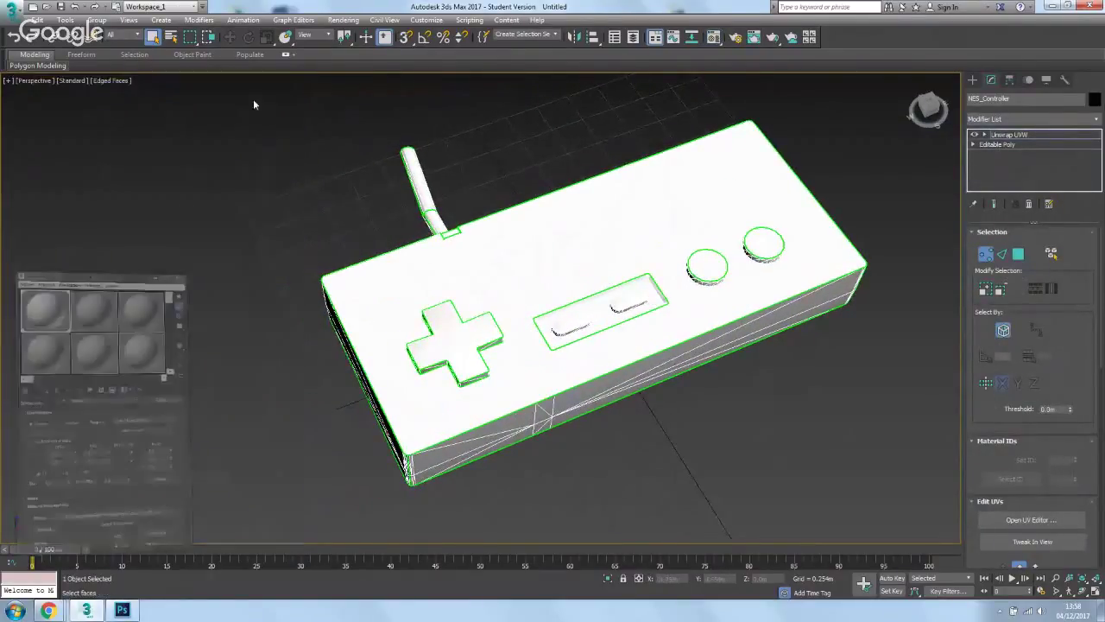
{"action": "middle_click_drag", "start_coordinate": [484, 215], "coordinate": [441, 212]}
{"action": "middle_click_drag", "start_coordinate": [608, 229], "coordinate": [593, 228]}
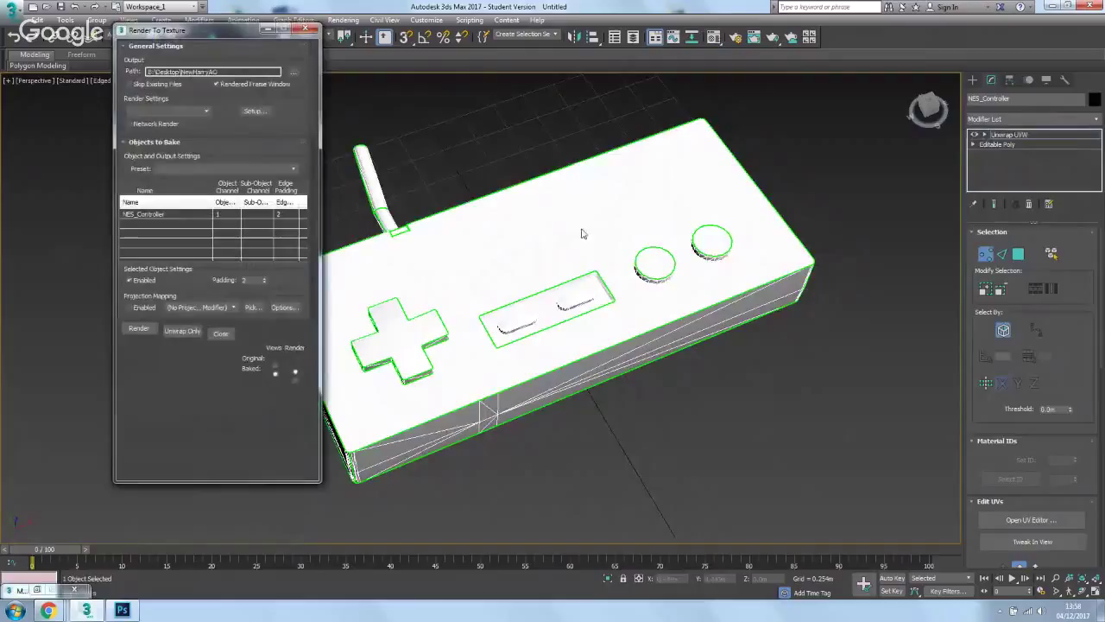
{"action": "left_click_drag", "start_coordinate": [221, 43], "coordinate": [180, 89]}
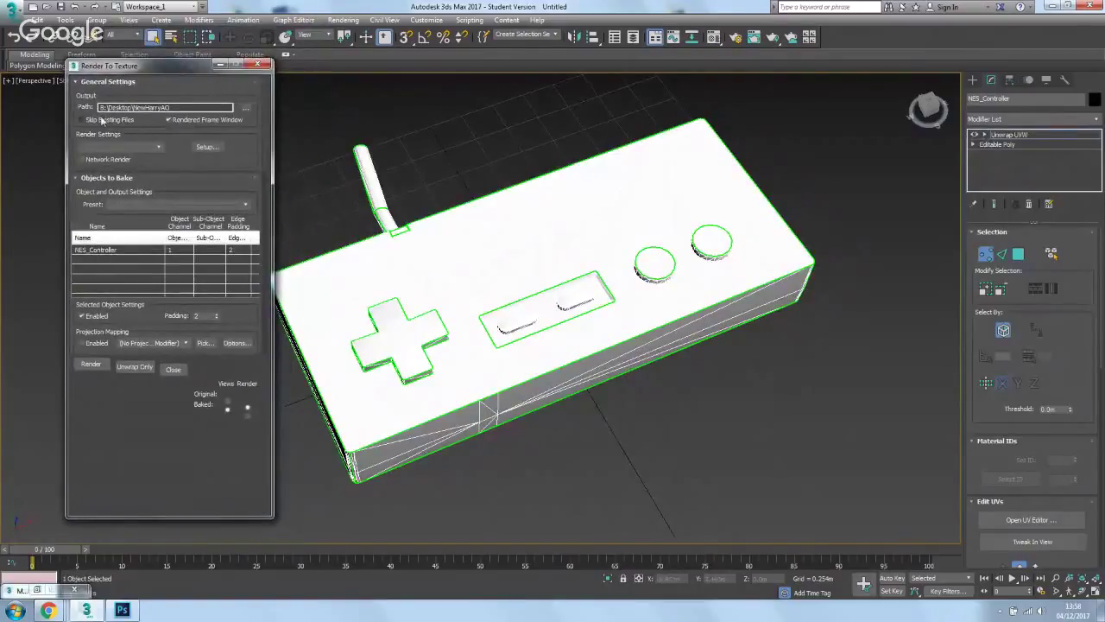
Review the output path and mapping coordinates in the bake settings, and delete the existing Ambient Occlusion output element
{"action": "left_click", "coordinate": [185, 107]}
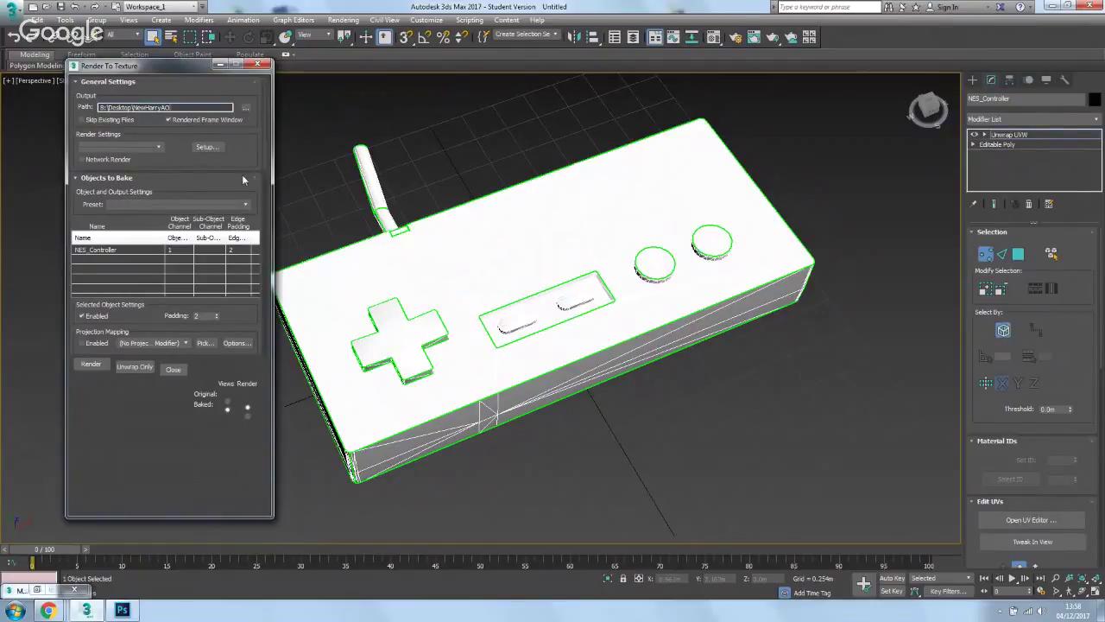
{"action": "scroll", "coordinate": [245, 180], "scroll_direction": "down", "scroll_amount": 2}
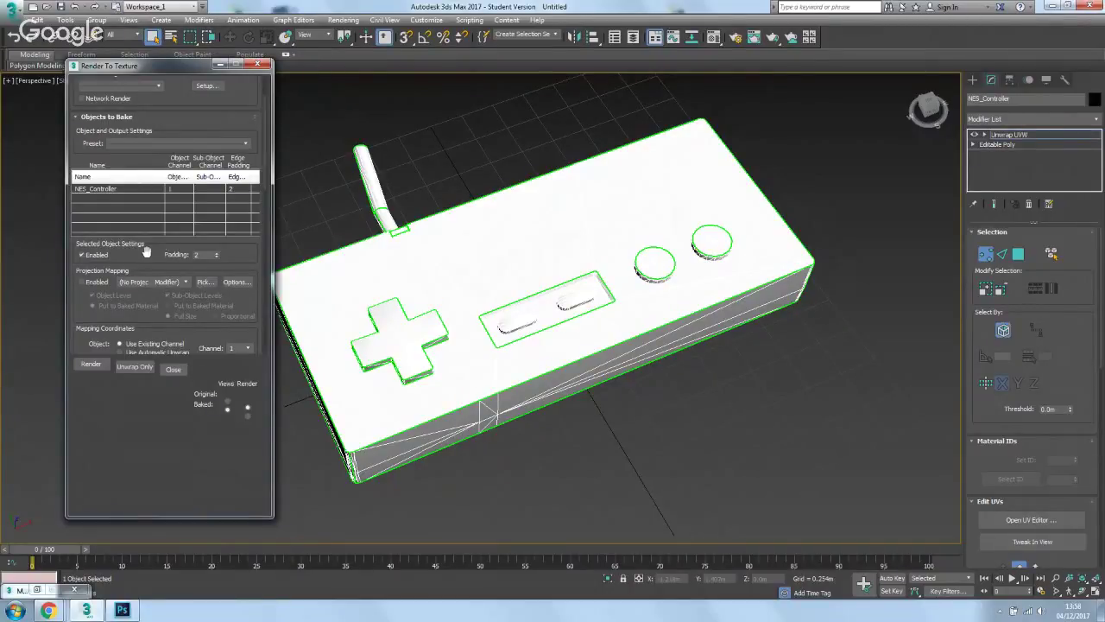
{"action": "left_click_drag", "start_coordinate": [147, 251], "coordinate": [158, 127]}
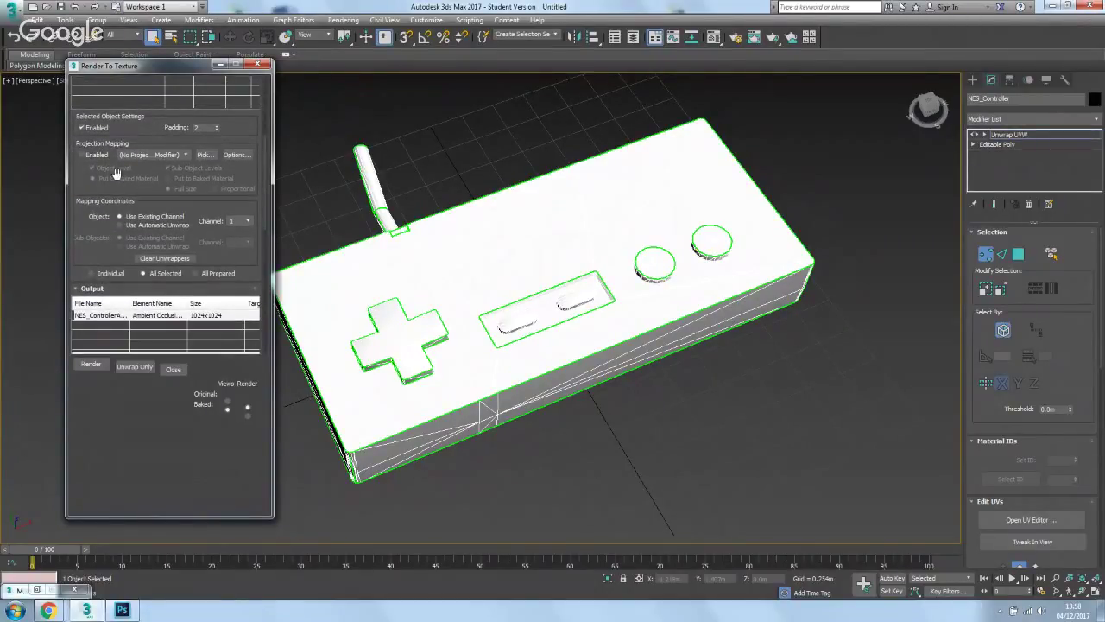
{"action": "left_click_drag", "start_coordinate": [137, 180], "coordinate": [140, 127]}
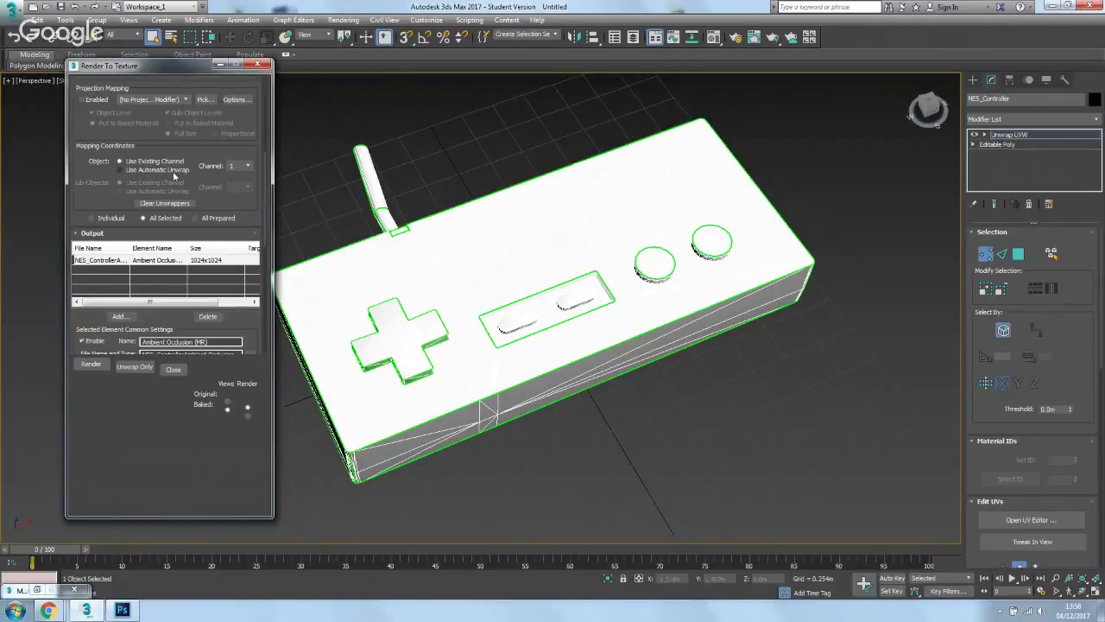
{"action": "scroll", "coordinate": [172, 207], "scroll_direction": "down", "scroll_amount": 2}
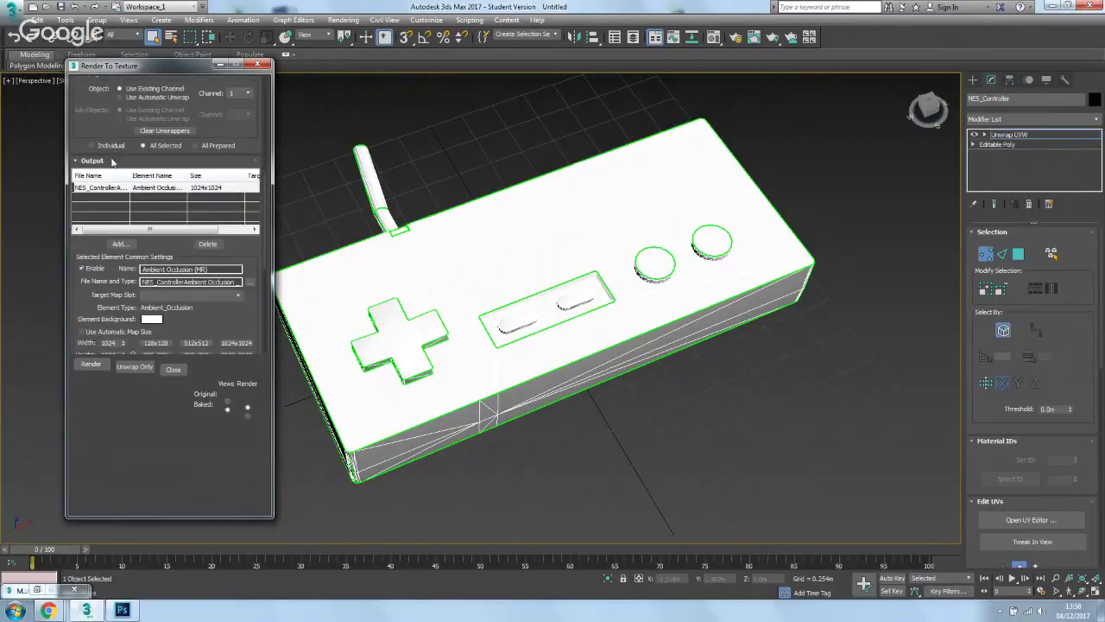
{"action": "left_click", "coordinate": [169, 190]}
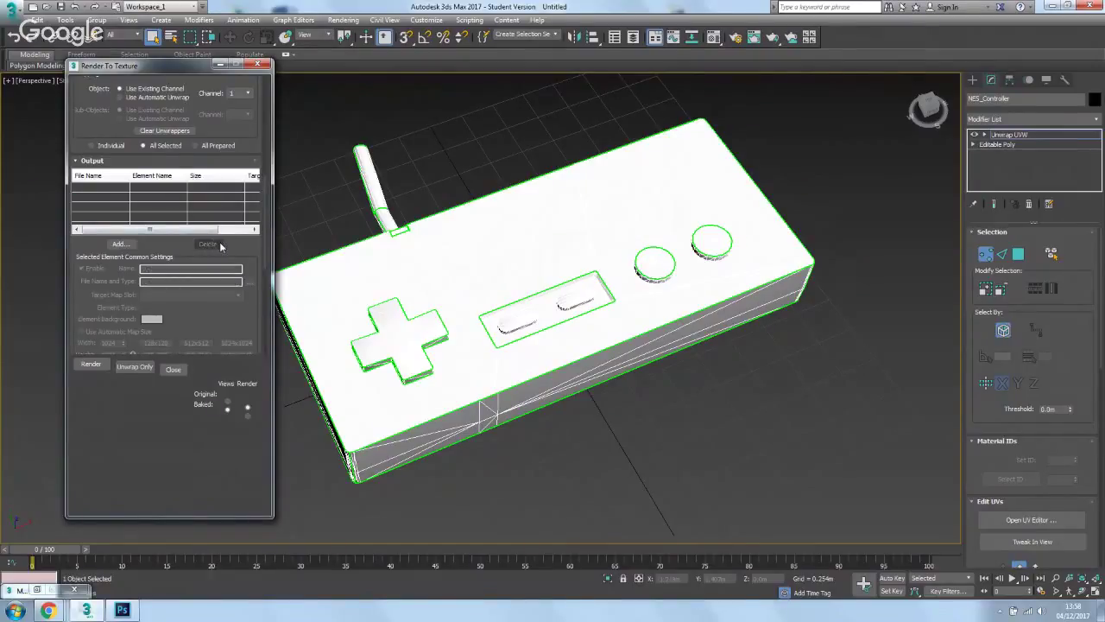
Switch the renderer to Scanline Renderer and check which texture elements can be added for baking
{"action": "left_click", "coordinate": [343, 19]}
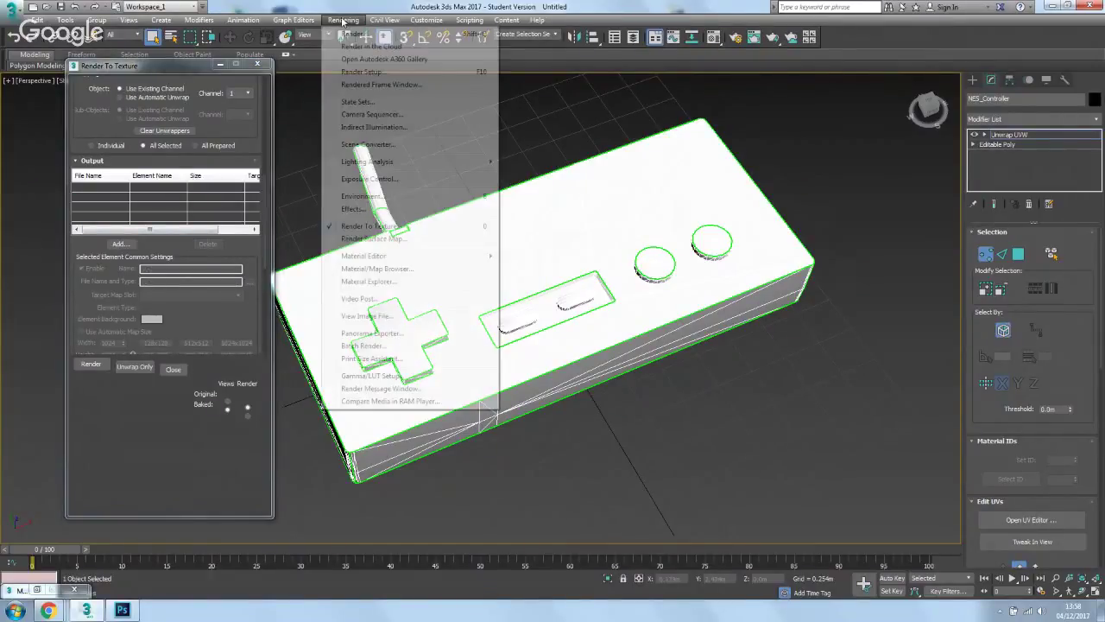
{"action": "left_click", "coordinate": [372, 72]}
{"action": "left_click", "coordinate": [289, 177]}
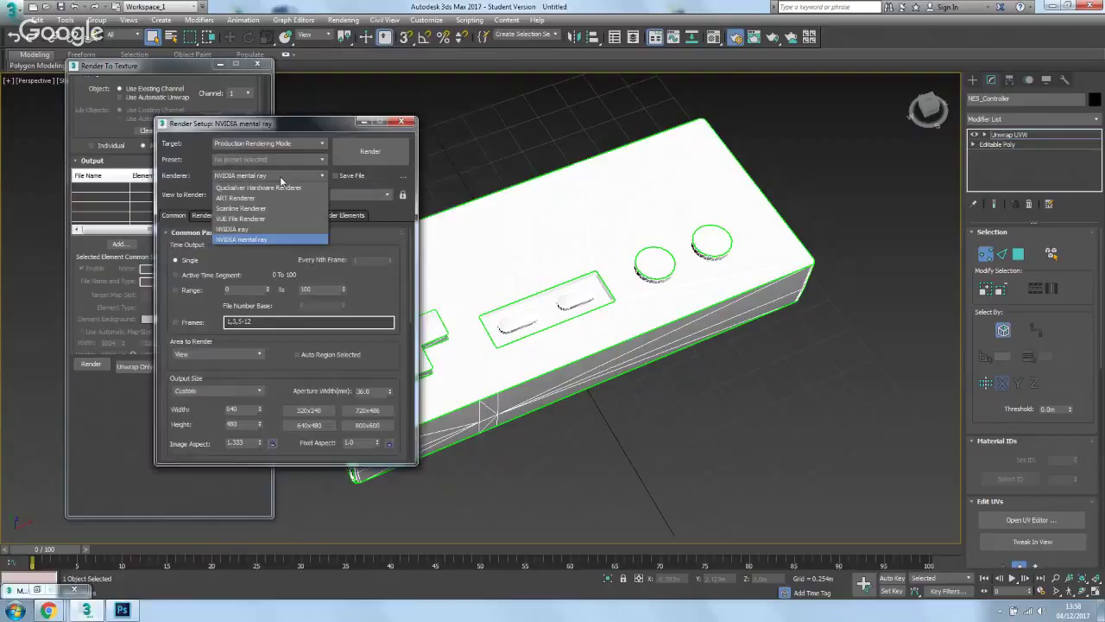
{"action": "left_click", "coordinate": [254, 209]}
{"action": "left_click_drag", "start_coordinate": [257, 124], "coordinate": [388, 92]}
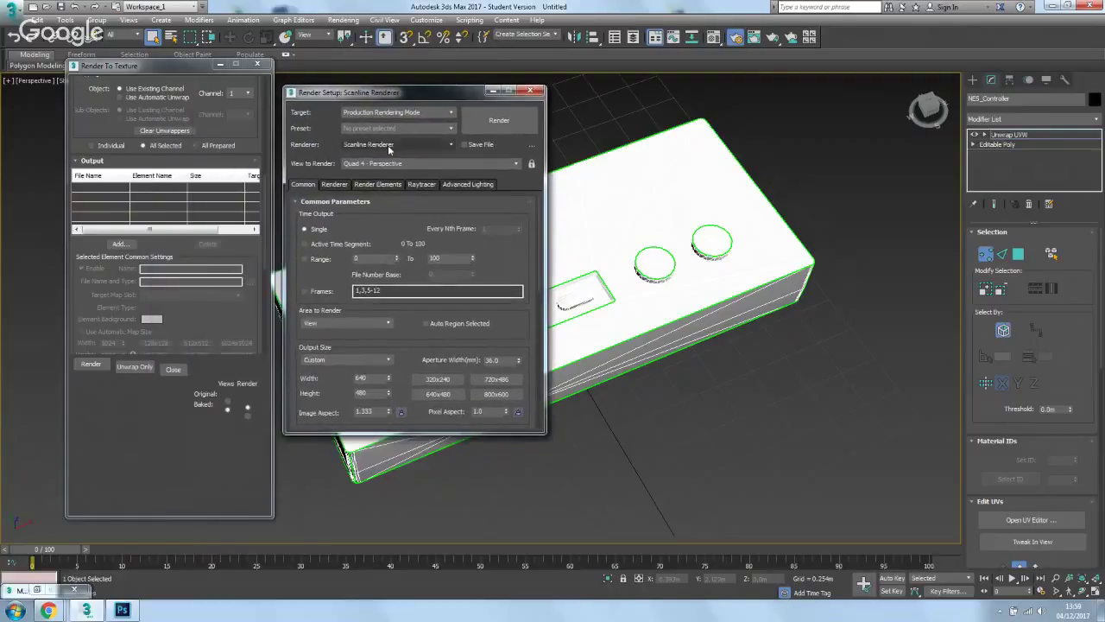
{"action": "left_click", "coordinate": [530, 90]}
{"action": "left_click", "coordinate": [131, 245]}
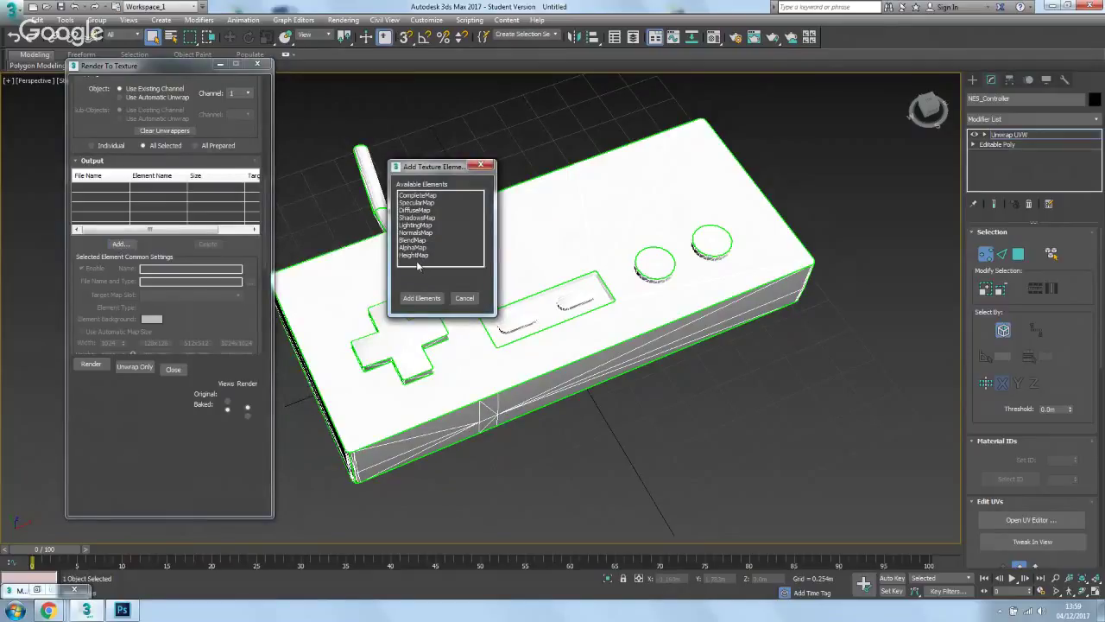
{"action": "left_click", "coordinate": [464, 298]}
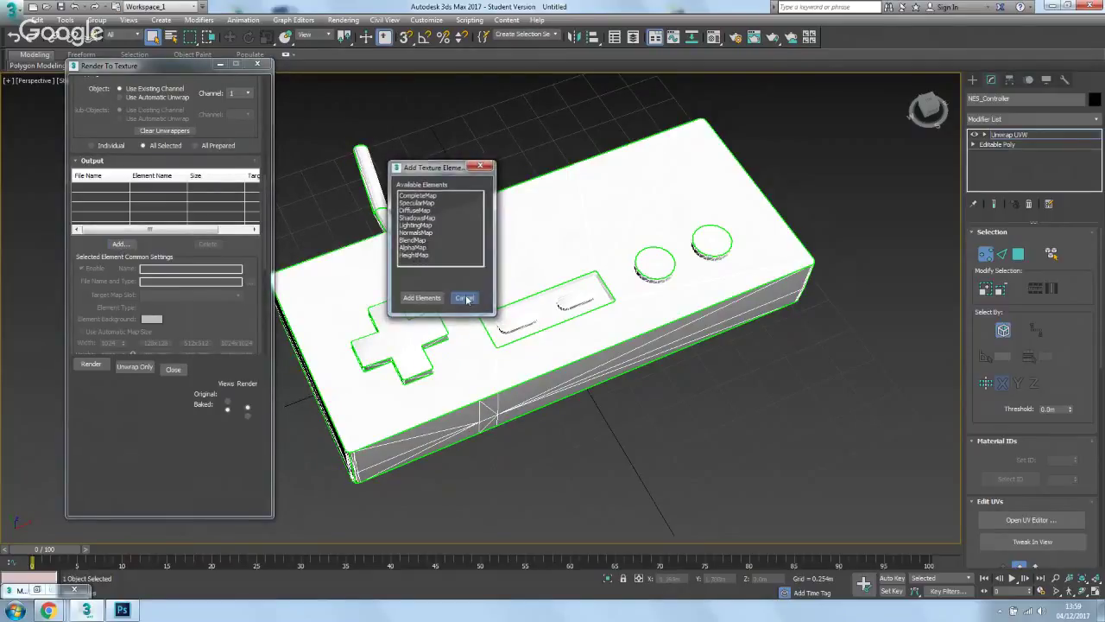
Set the renderer to NVIDIA mental ray in Render Setup
{"action": "left_click", "coordinate": [343, 20]}
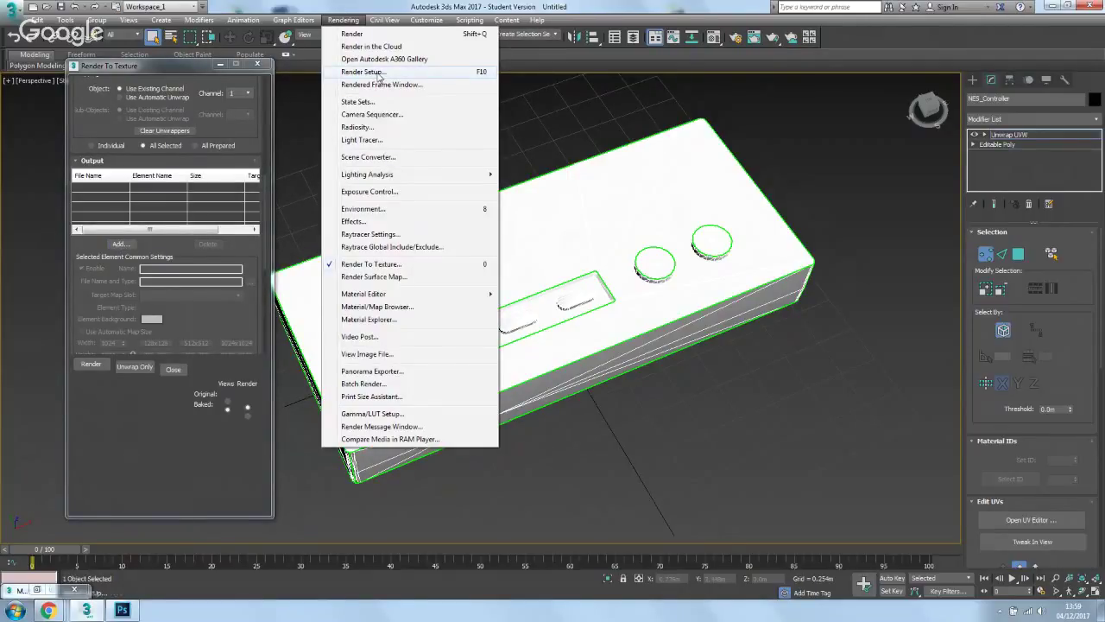
{"action": "left_click", "coordinate": [373, 77]}
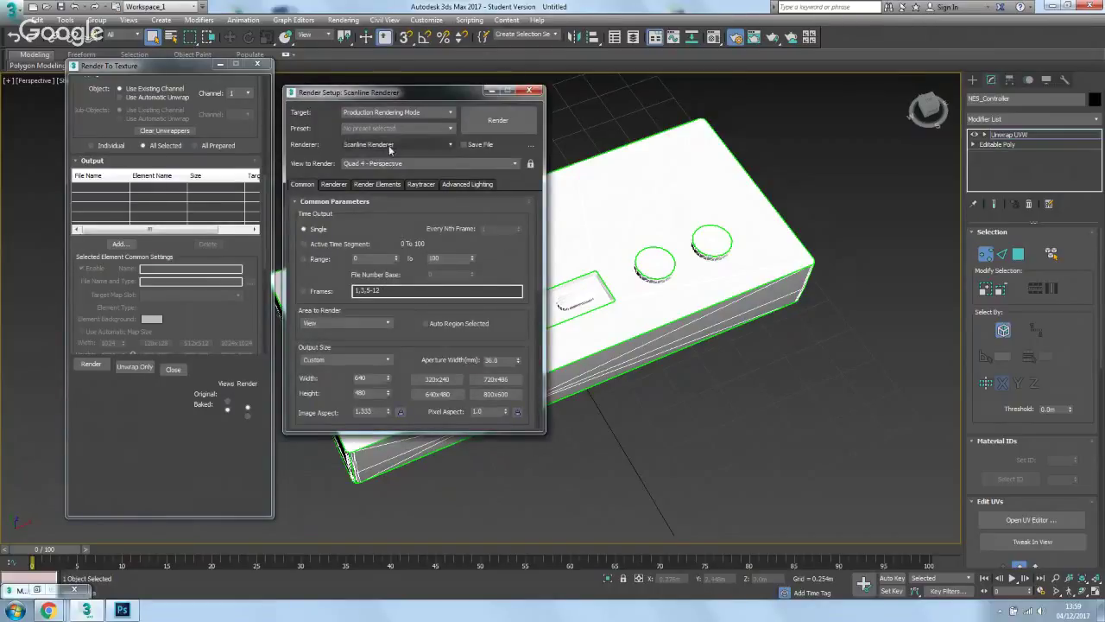
{"action": "left_click", "coordinate": [390, 146]}
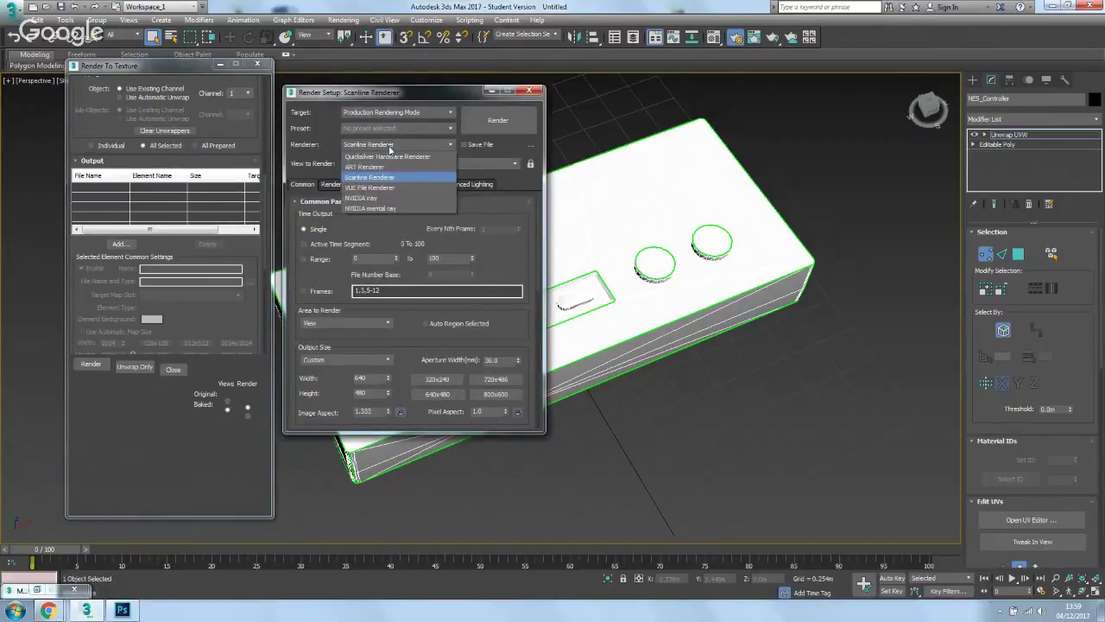
{"action": "left_click", "coordinate": [379, 208]}
{"action": "left_click", "coordinate": [528, 88]}
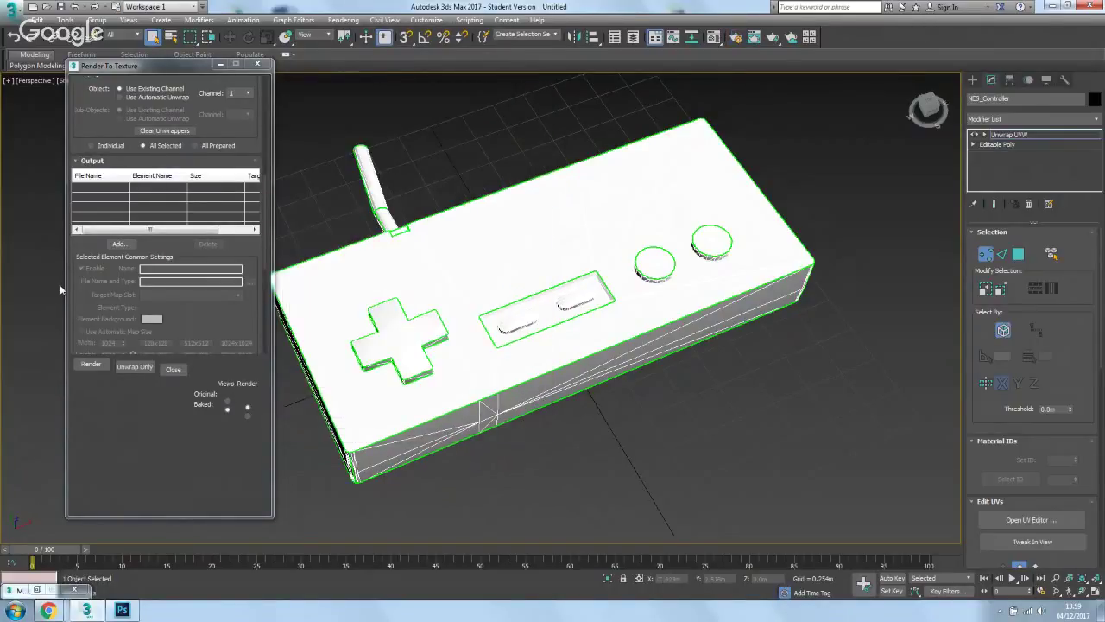
Add an Ambient Occlusion (MR) output element for the controller with a 1024x1024 map size
{"action": "left_click", "coordinate": [119, 244]}
{"action": "left_click", "coordinate": [456, 262]}
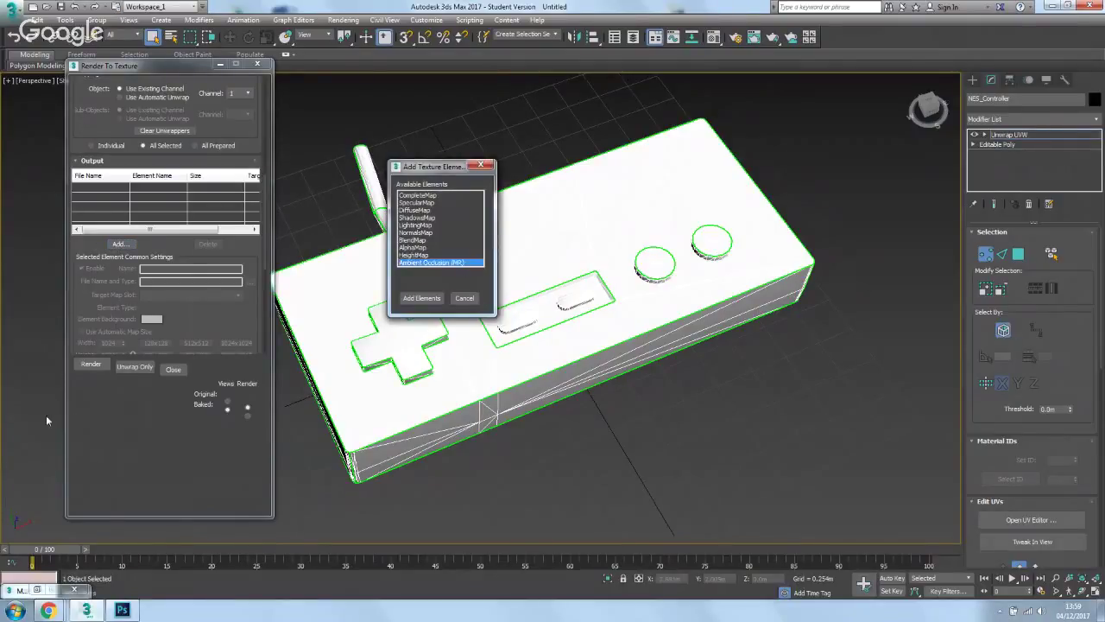
{"action": "left_click", "coordinate": [416, 298]}
{"action": "scroll", "coordinate": [204, 321], "scroll_direction": "down", "scroll_amount": 5}
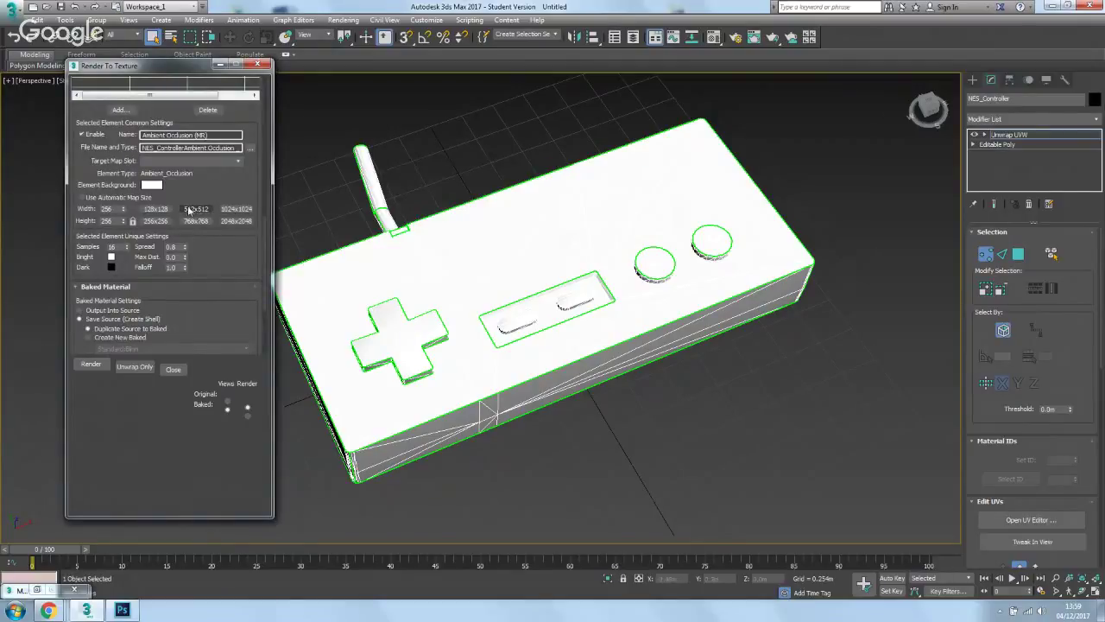
{"action": "left_click", "coordinate": [235, 209]}
Set the ambient occlusion element's samples to 150
{"action": "left_click_drag", "start_coordinate": [116, 247], "coordinate": [76, 251]}
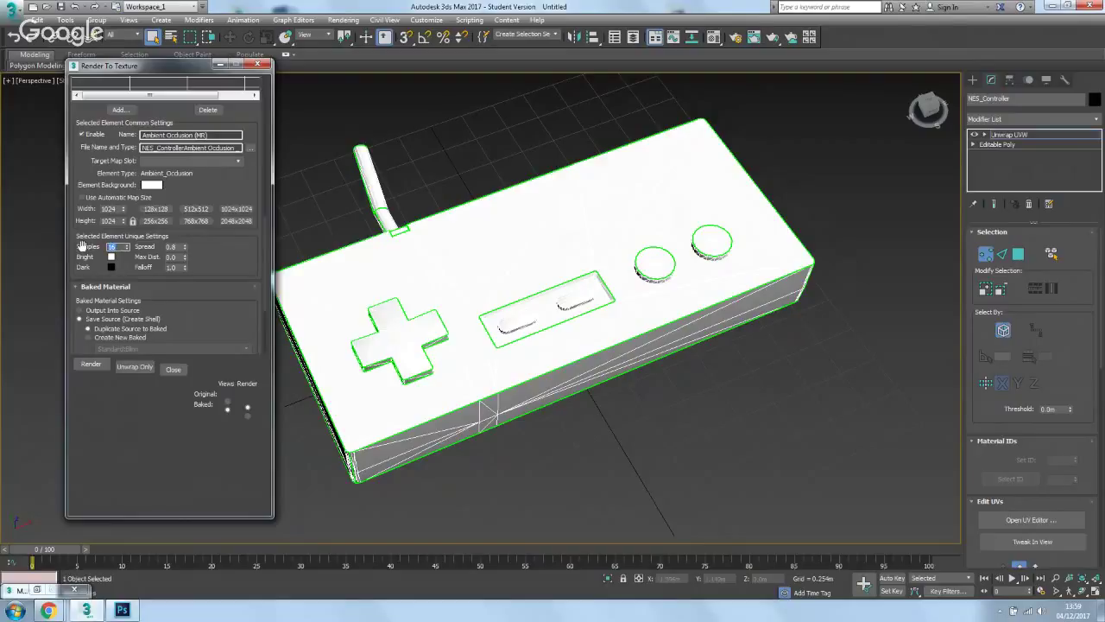
{"action": "type", "text": "150"}
{"action": "key", "text": "Return"}
{"action": "mouse_move", "coordinate": [220, 278]}
{"action": "left_mouse_down"}
{"action": "mouse_move", "coordinate": [226, 132]}
{"action": "mouse_move", "coordinate": [225, 293]}
{"action": "left_mouse_up"}
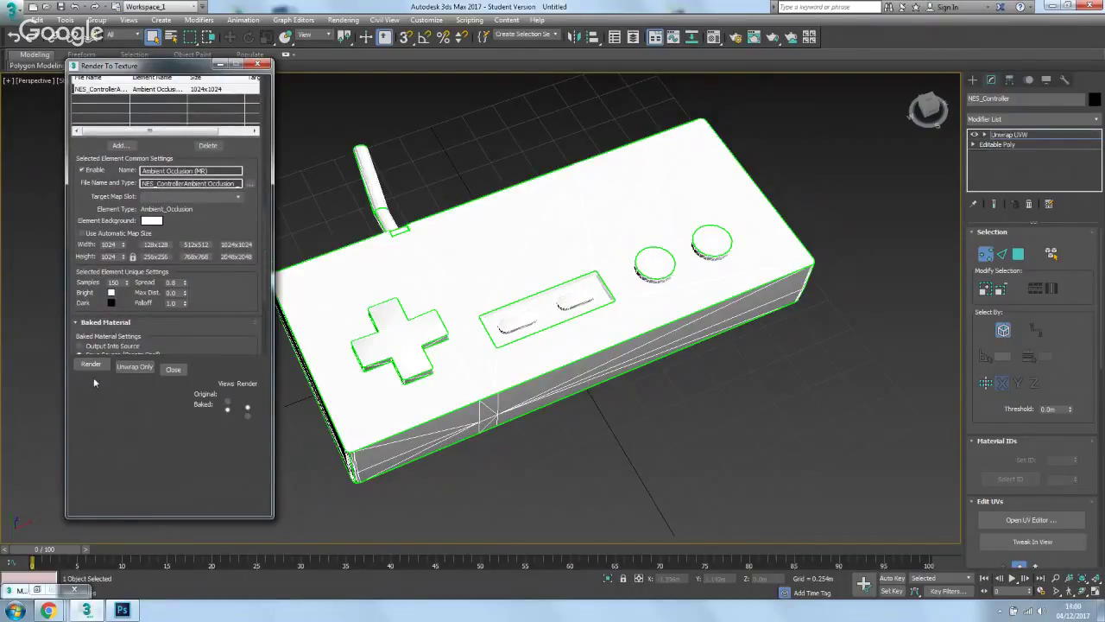
Start baking the ambient occlusion map despite the missing map target and map file, and cancel the render partway
{"action": "left_click", "coordinate": [91, 365]}
{"action": "left_click", "coordinate": [348, 314]}
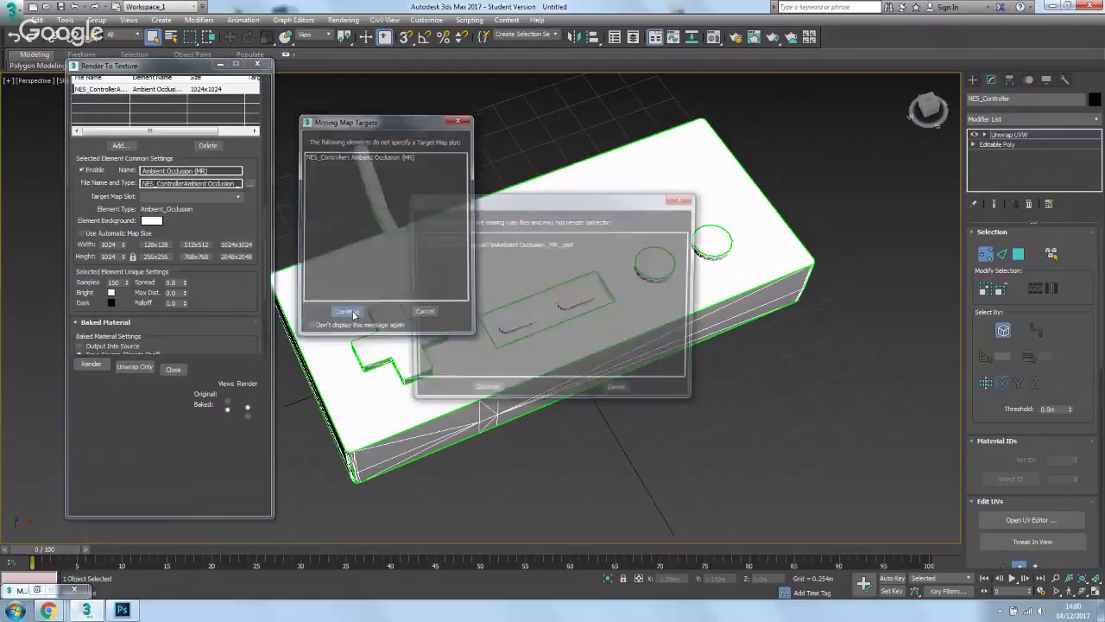
{"action": "left_click", "coordinate": [487, 394]}
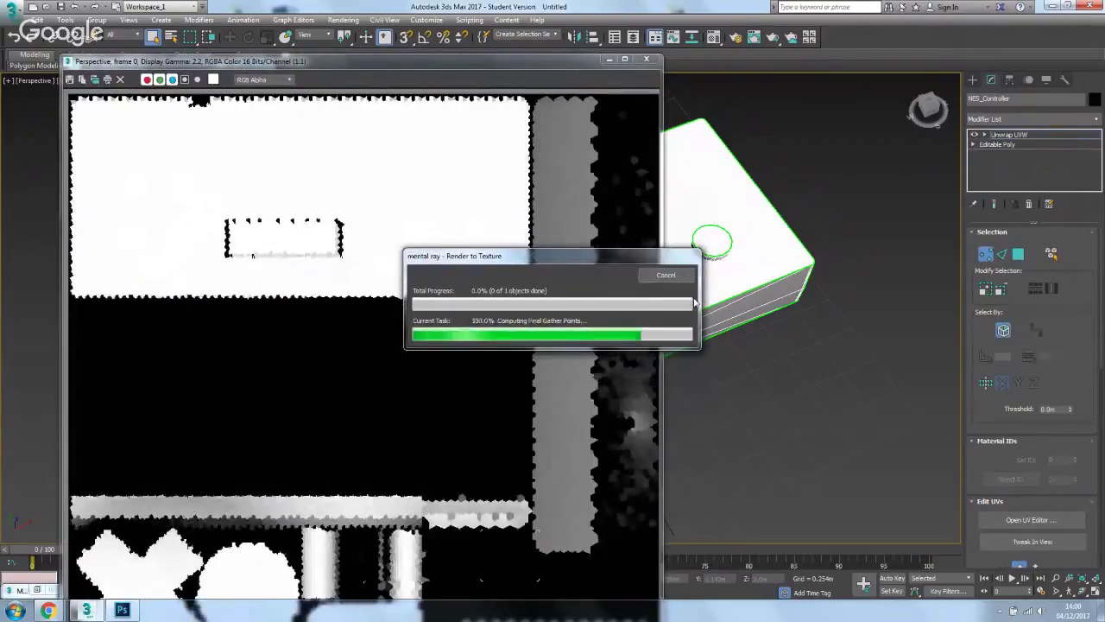
{"action": "left_click", "coordinate": [674, 278]}
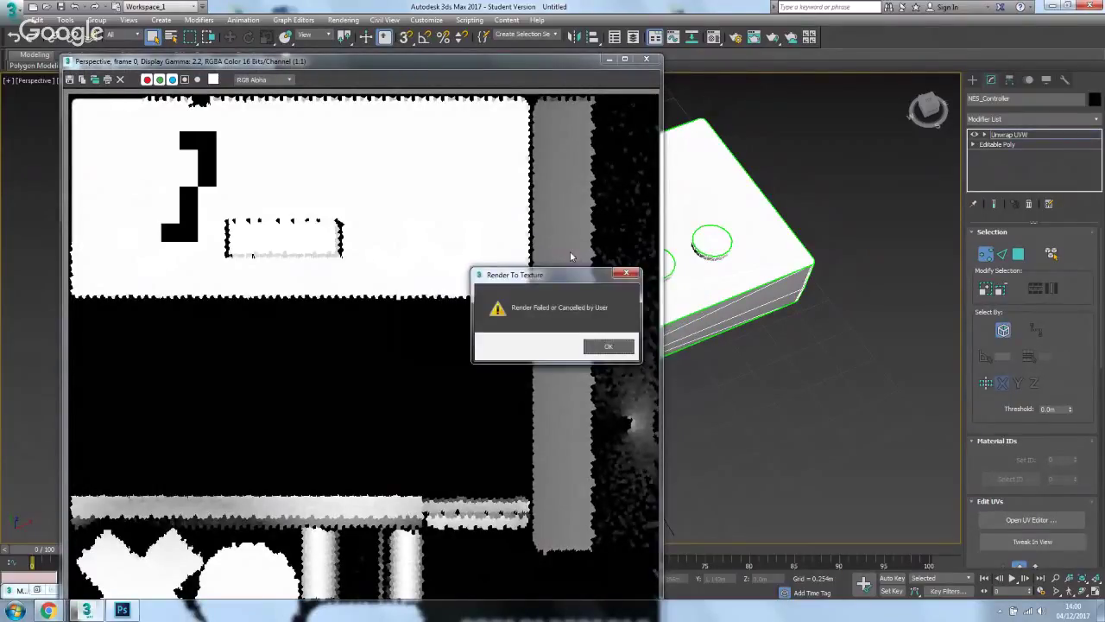
{"action": "left_click", "coordinate": [616, 344]}
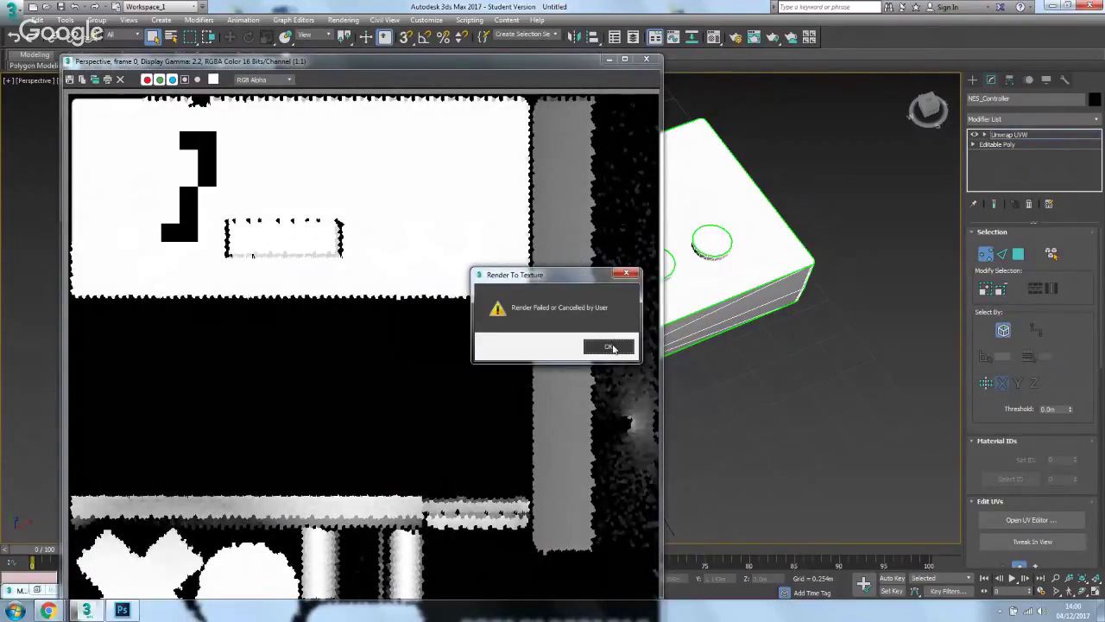
Close the cancelled render window and place a Skylight in front of the controller
{"action": "left_click", "coordinate": [650, 61]}
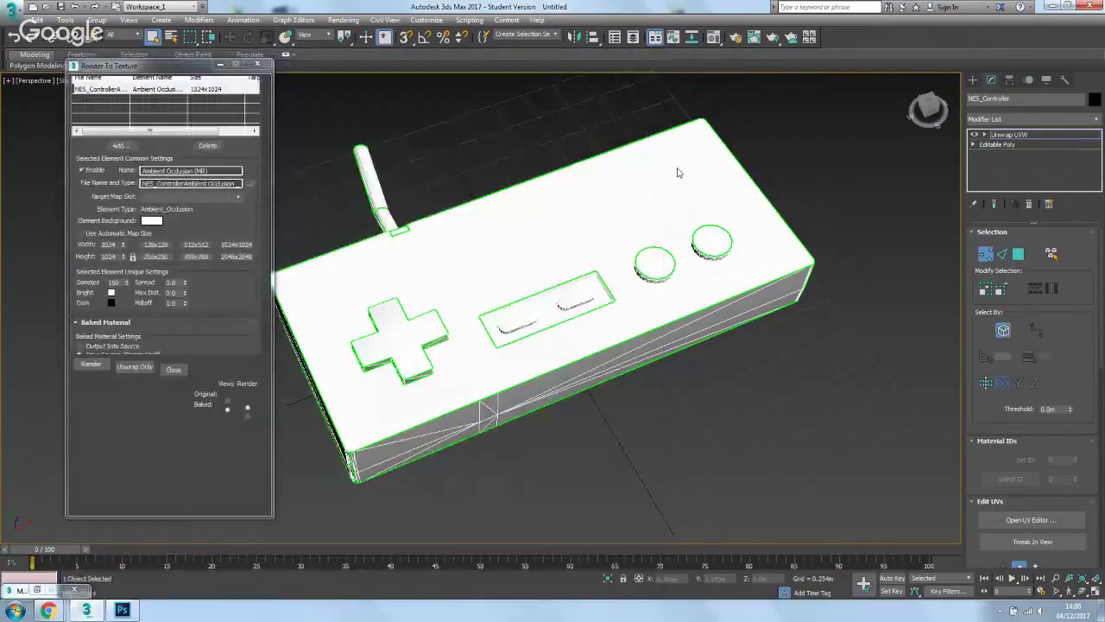
{"action": "left_click", "coordinate": [972, 81]}
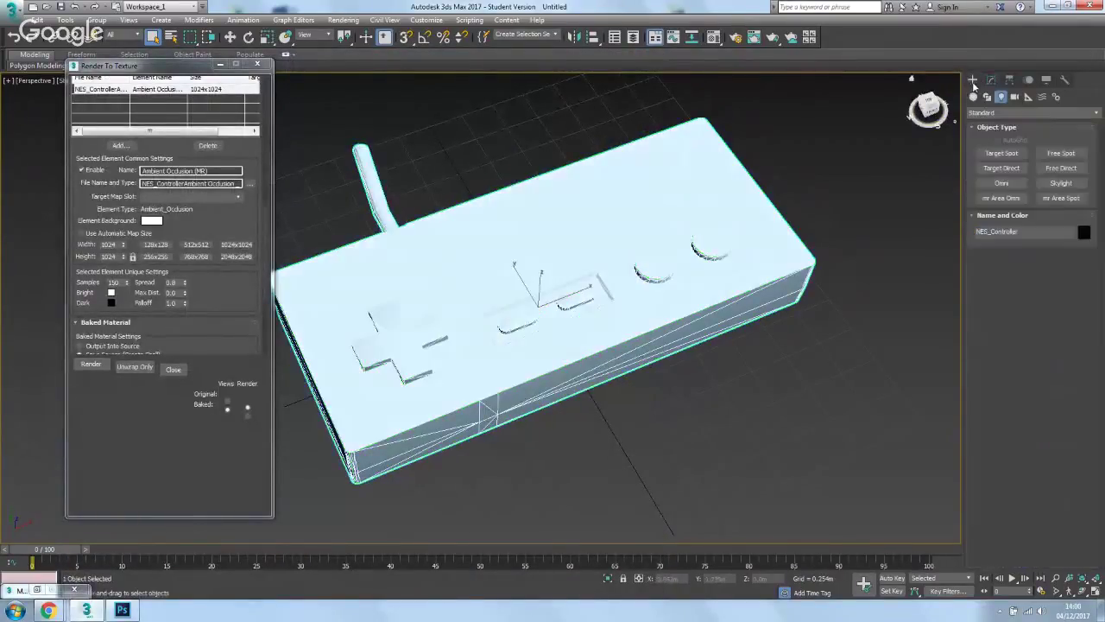
{"action": "left_click", "coordinate": [1061, 183]}
{"action": "left_click", "coordinate": [682, 429]}
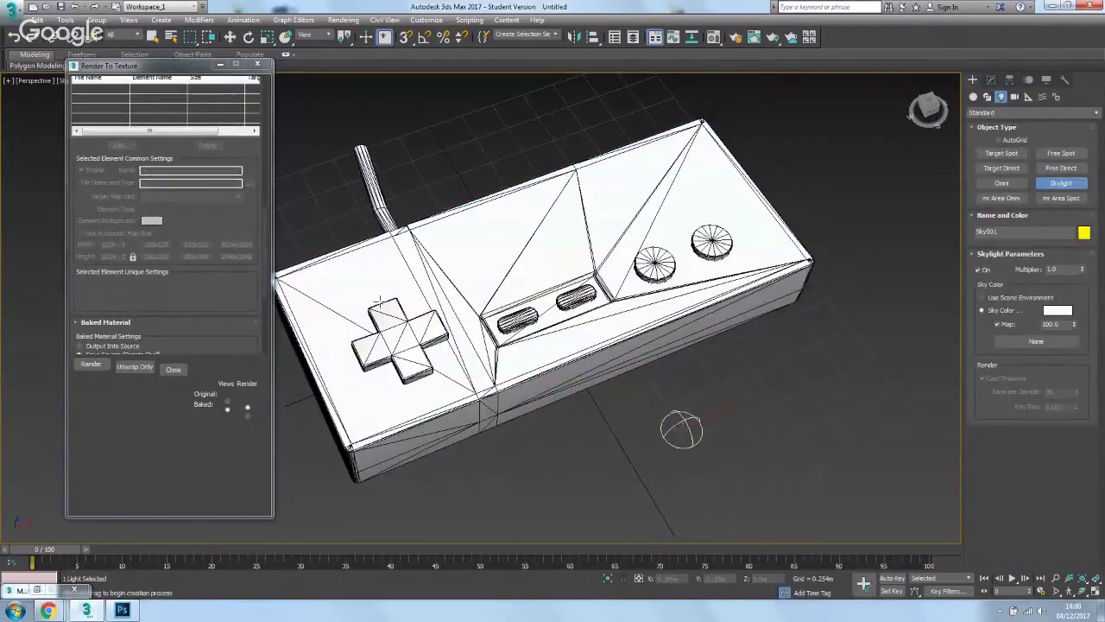
Bake the controller's ambient occlusion map, continuing despite the missing map target and overwriting the existing file
{"action": "left_click", "coordinate": [100, 367]}
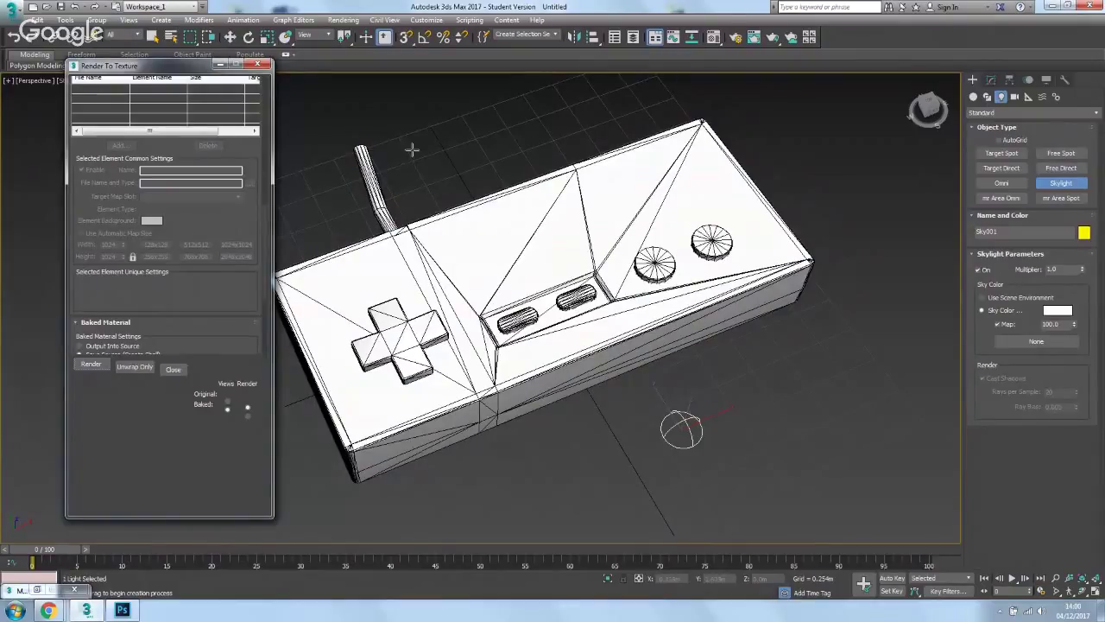
{"action": "left_click", "coordinate": [464, 228]}
{"action": "left_click", "coordinate": [89, 364]}
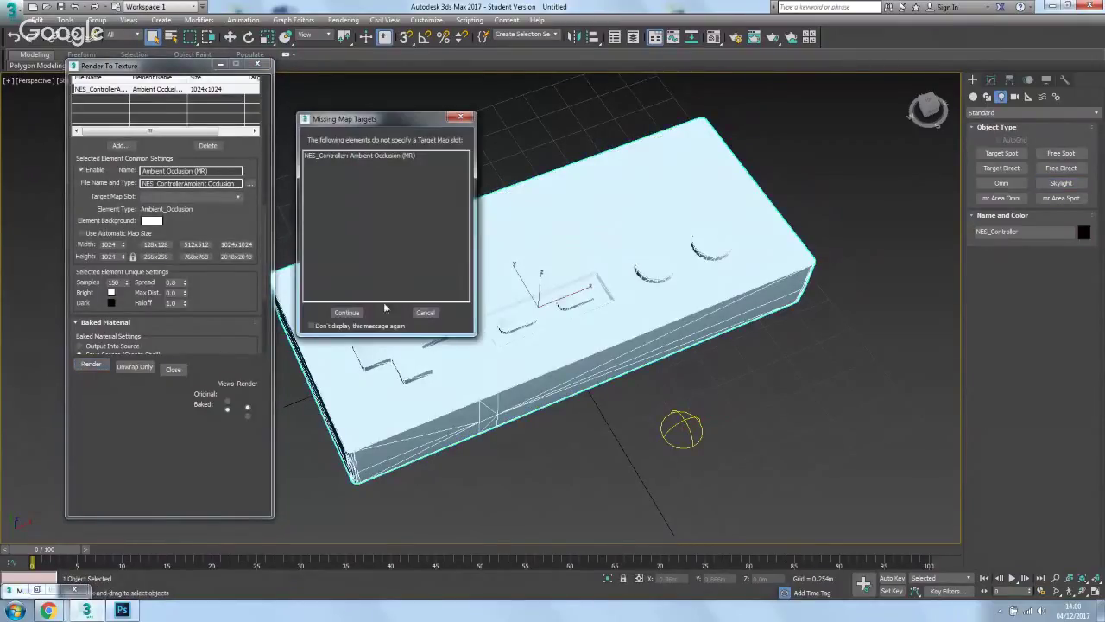
{"action": "left_click", "coordinate": [356, 314]}
{"action": "left_click", "coordinate": [484, 396]}
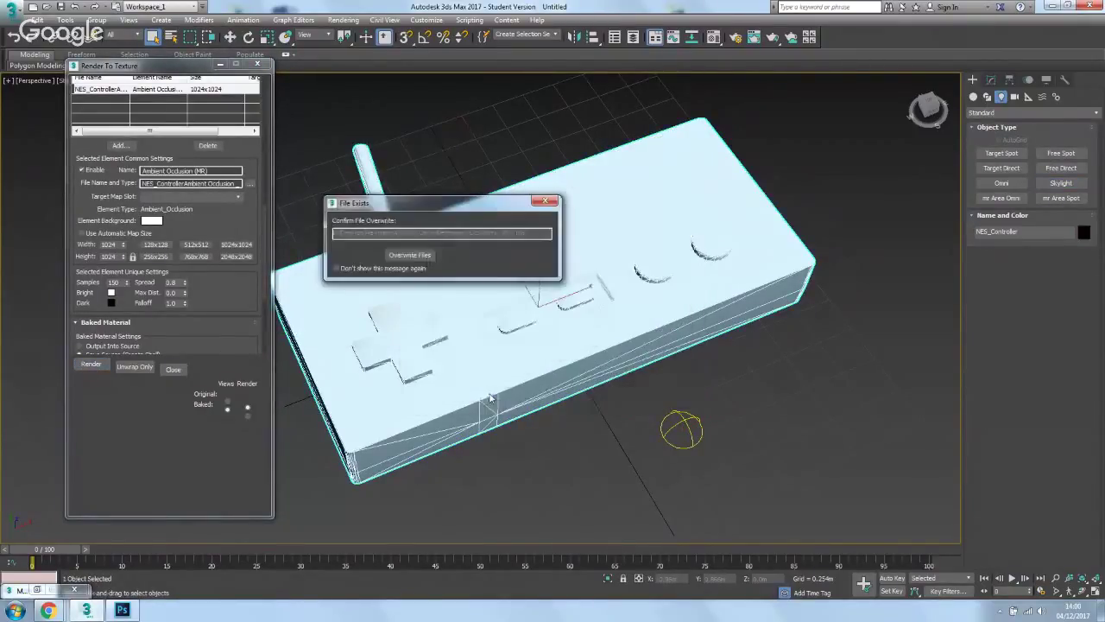
{"action": "left_click", "coordinate": [409, 254]}
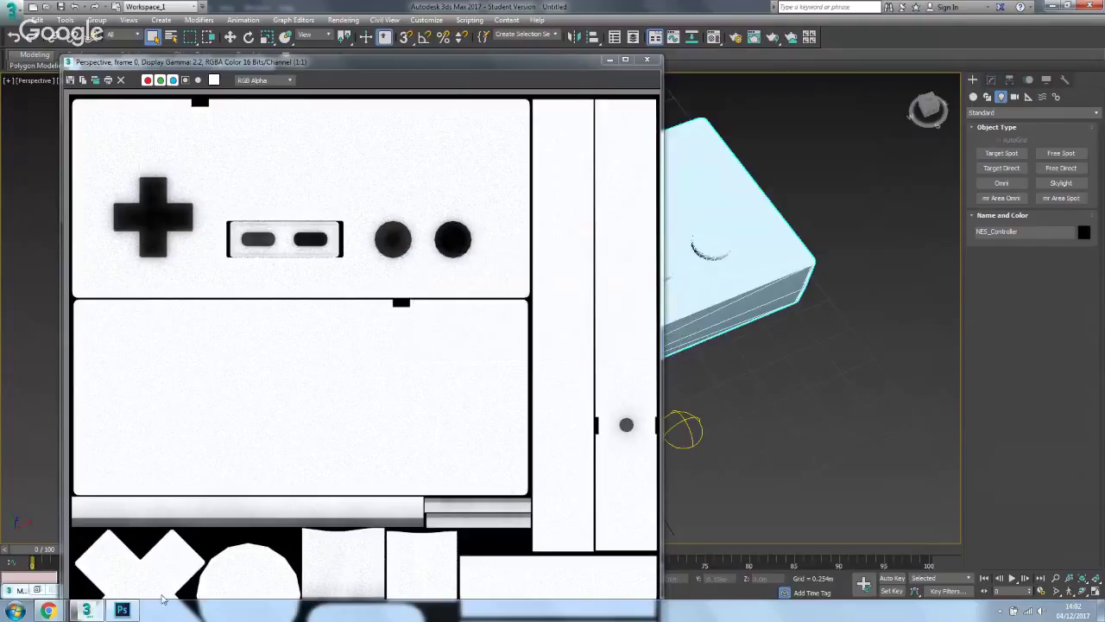
Minimize the finished render and open the baked NES_ControllerAmbient Occlusion _MR_.tga in Photoshop
{"action": "left_click", "coordinate": [610, 59]}
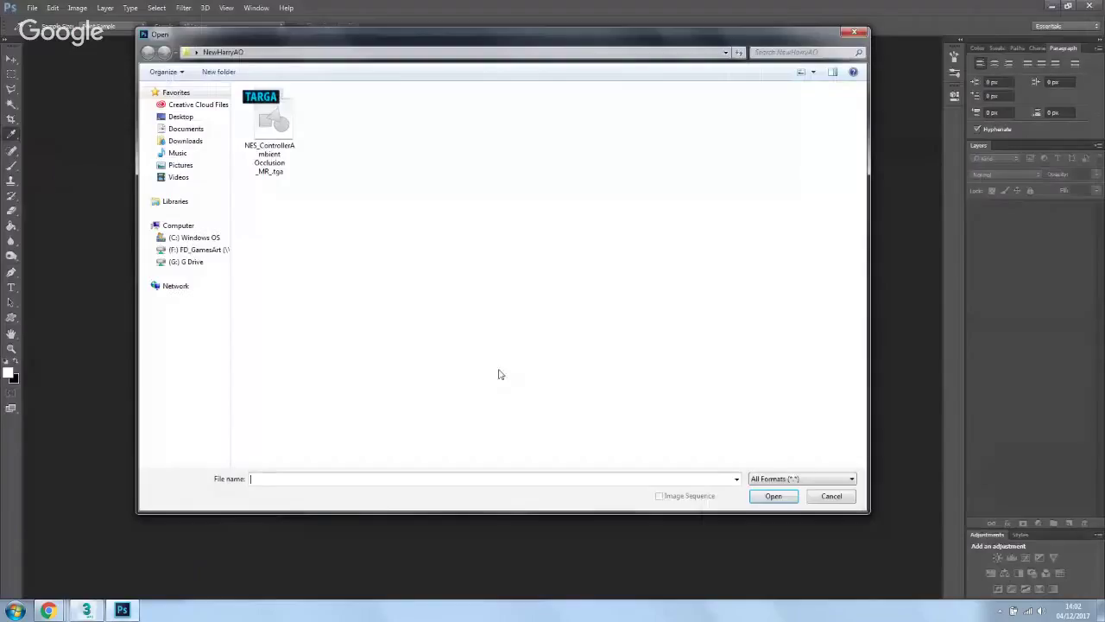
{"action": "left_click", "coordinate": [270, 121]}
{"action": "left_click", "coordinate": [774, 495]}
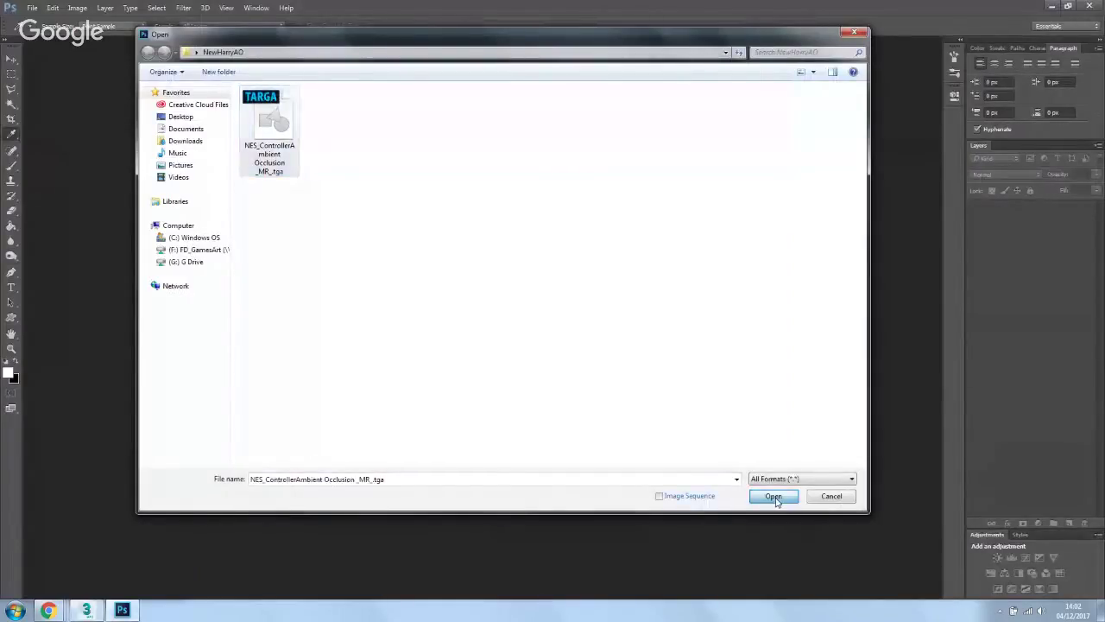
Examine the baked shading around the D-pad and buttons up close, and return to the whole map
{"action": "left_click", "coordinate": [11, 348]}
{"action": "left_click", "coordinate": [385, 188]}
{"action": "left_click", "coordinate": [353, 201]}
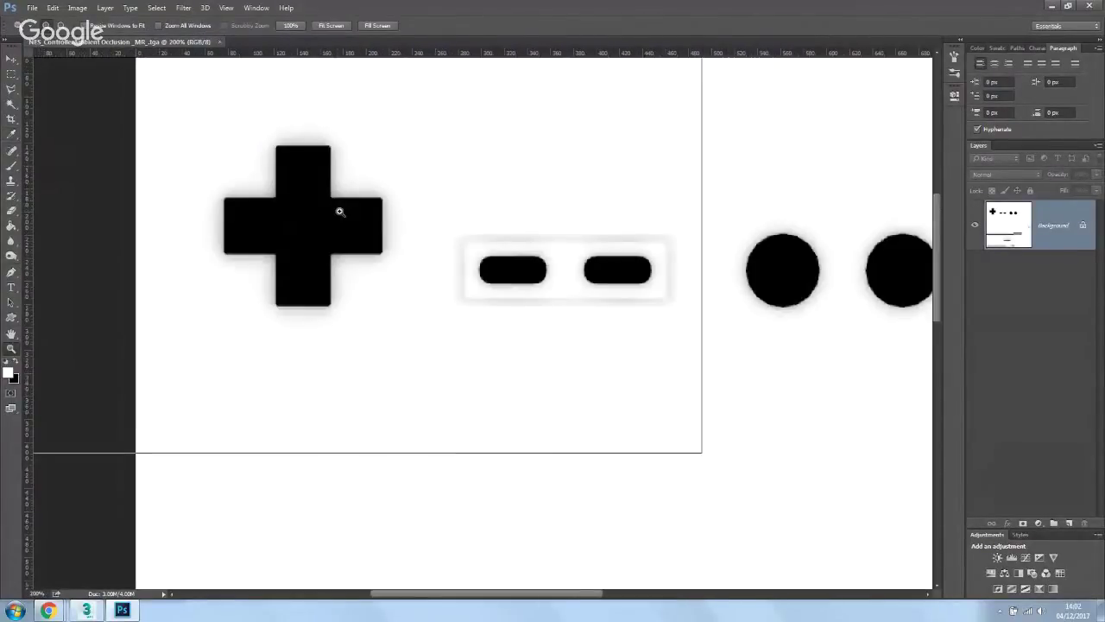
{"action": "left_click", "coordinate": [339, 212]}
{"action": "left_click", "coordinate": [360, 221], "text": "alt"}
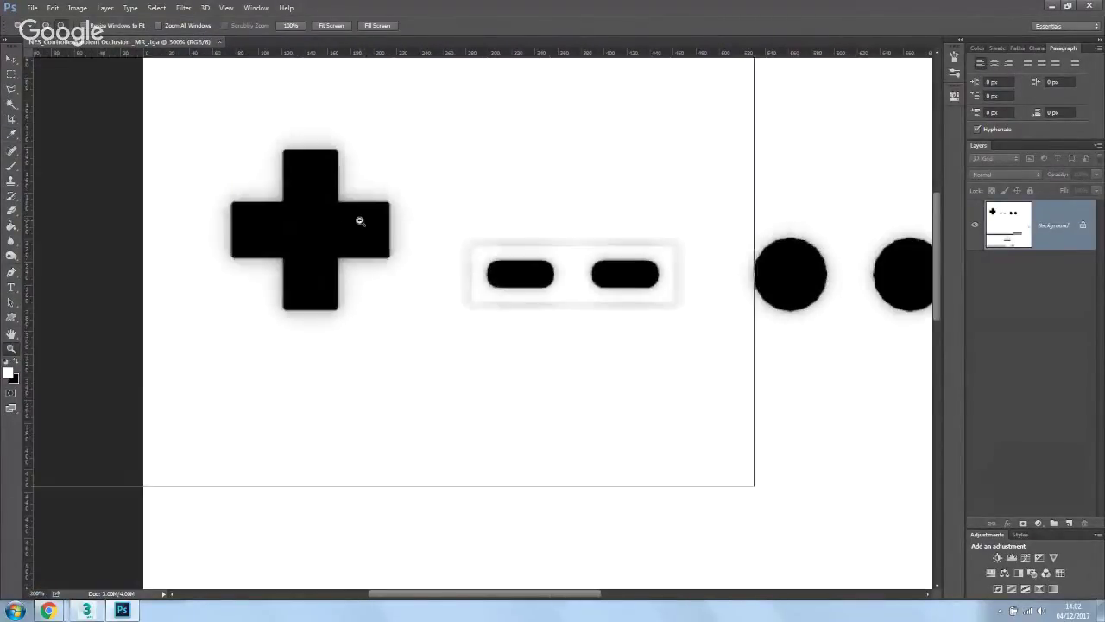
{"action": "left_click", "coordinate": [360, 221], "text": "alt"}
{"action": "left_click", "coordinate": [360, 221], "text": "alt"}
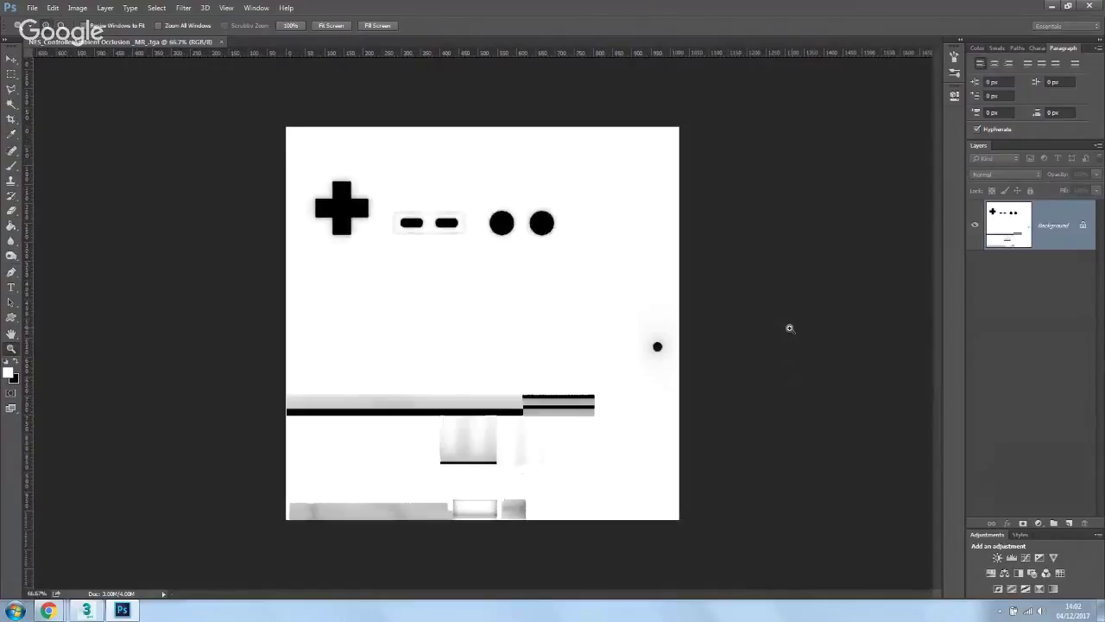
Unlock the Background layer, duplicate it and set the duplicate's blend mode to Multiply
{"action": "left_click", "coordinate": [1085, 226]}
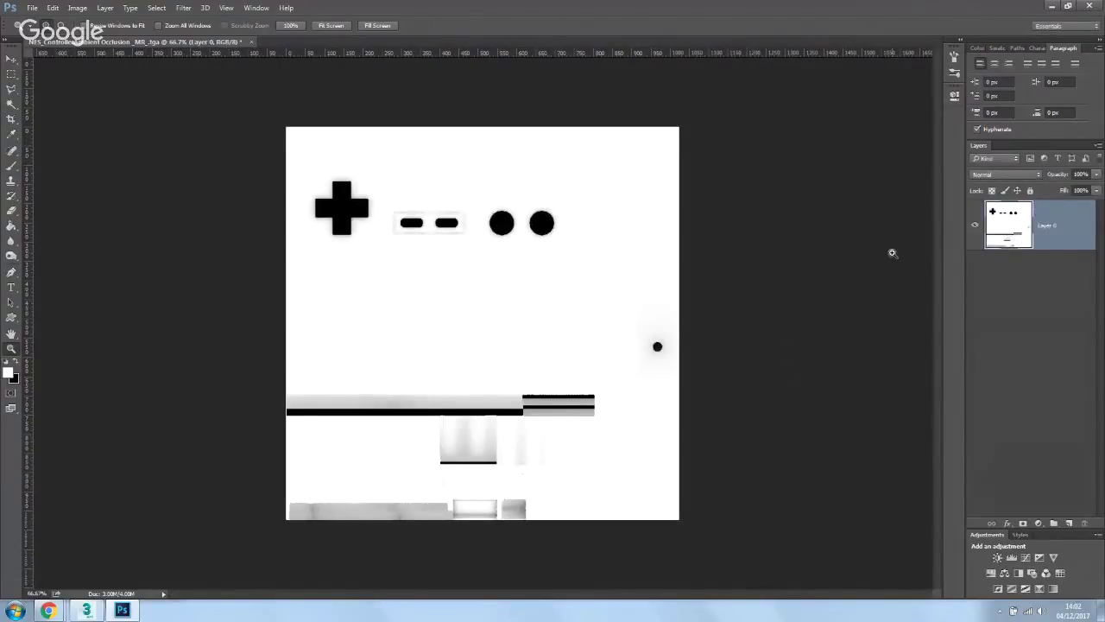
{"action": "right_click", "coordinate": [1057, 230]}
{"action": "left_click", "coordinate": [960, 118]}
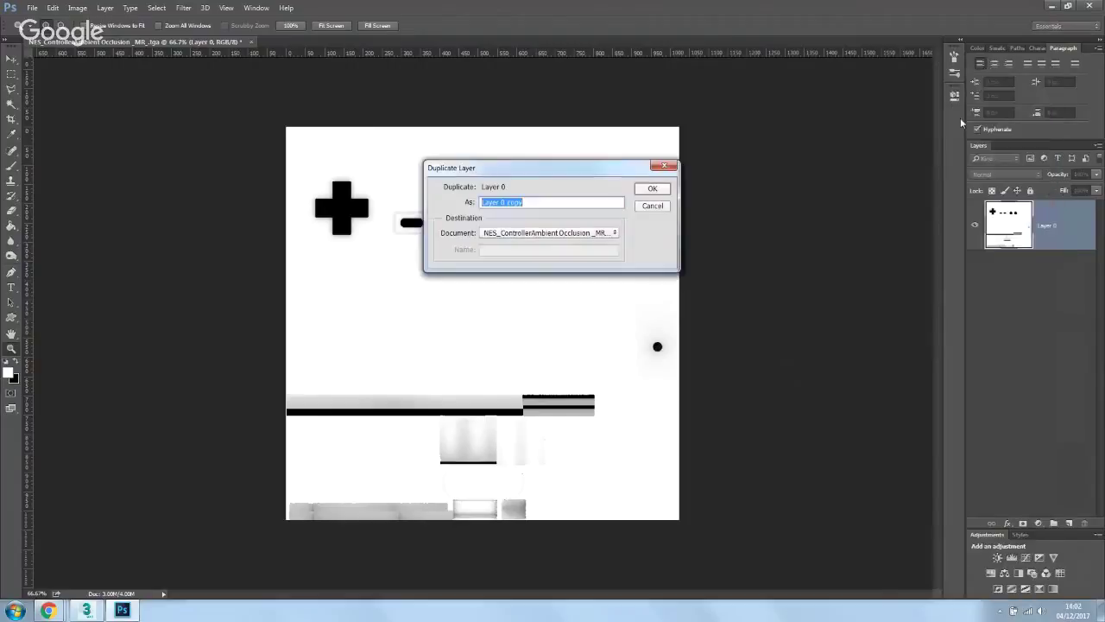
{"action": "left_click", "coordinate": [648, 188]}
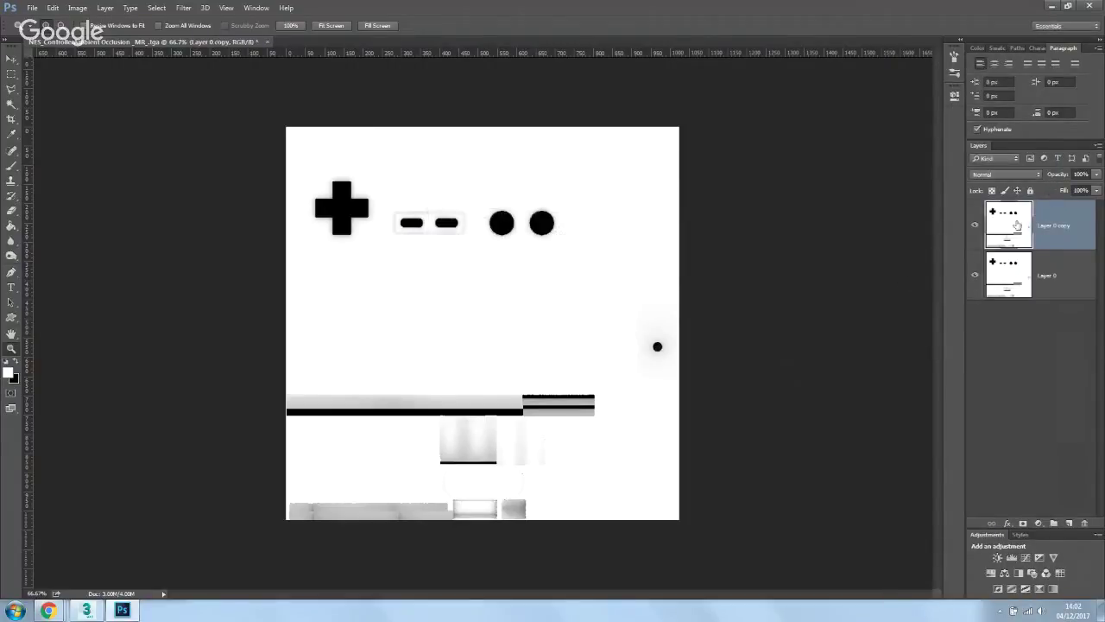
{"action": "left_click", "coordinate": [1009, 173]}
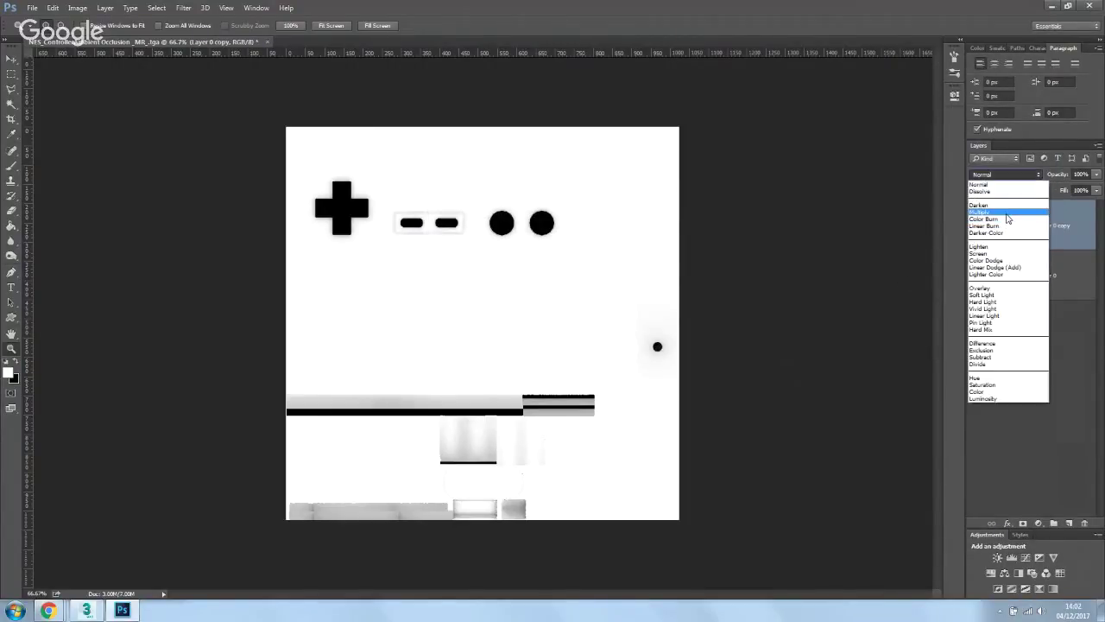
{"action": "left_click", "coordinate": [1008, 212]}
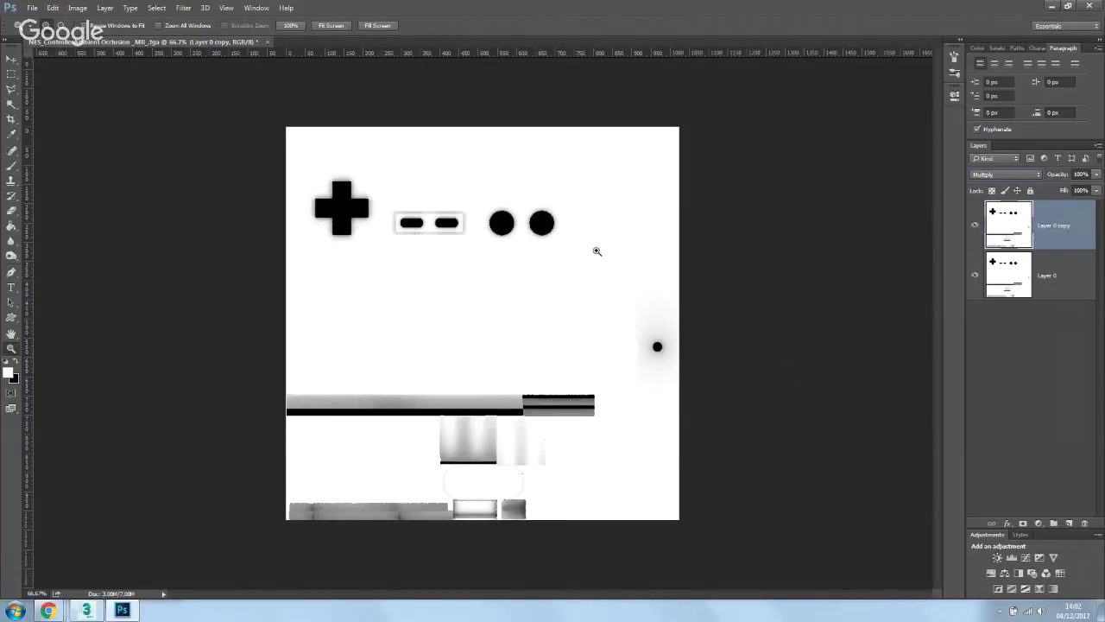
Duplicate the Multiply layer to deepen the shading and merge all layers into one
{"action": "right_click", "coordinate": [1055, 231]}
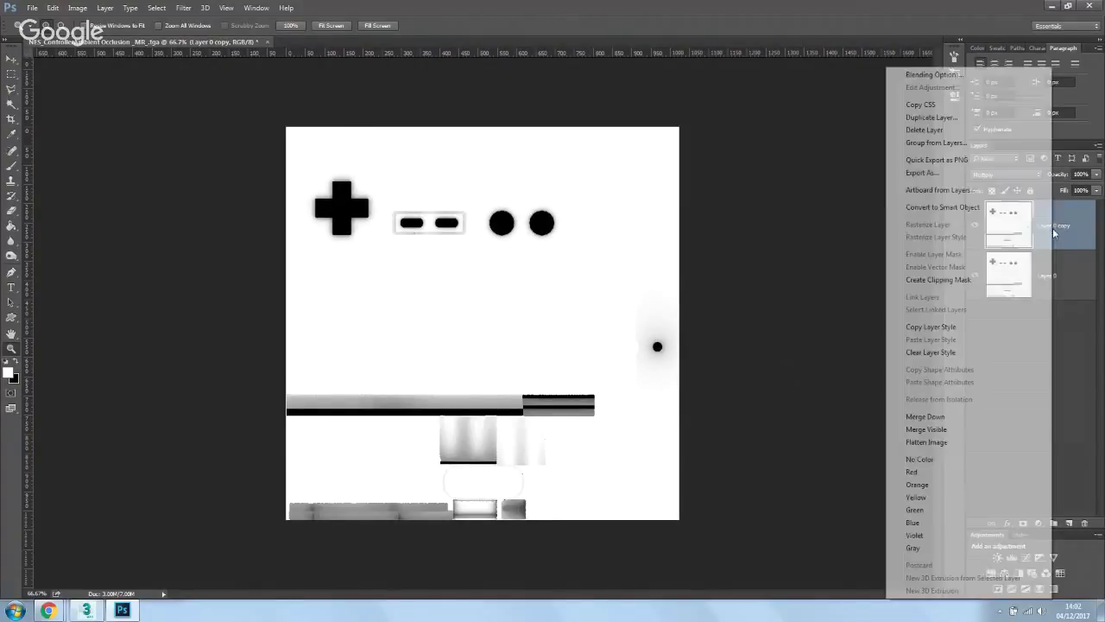
{"action": "left_click", "coordinate": [931, 116]}
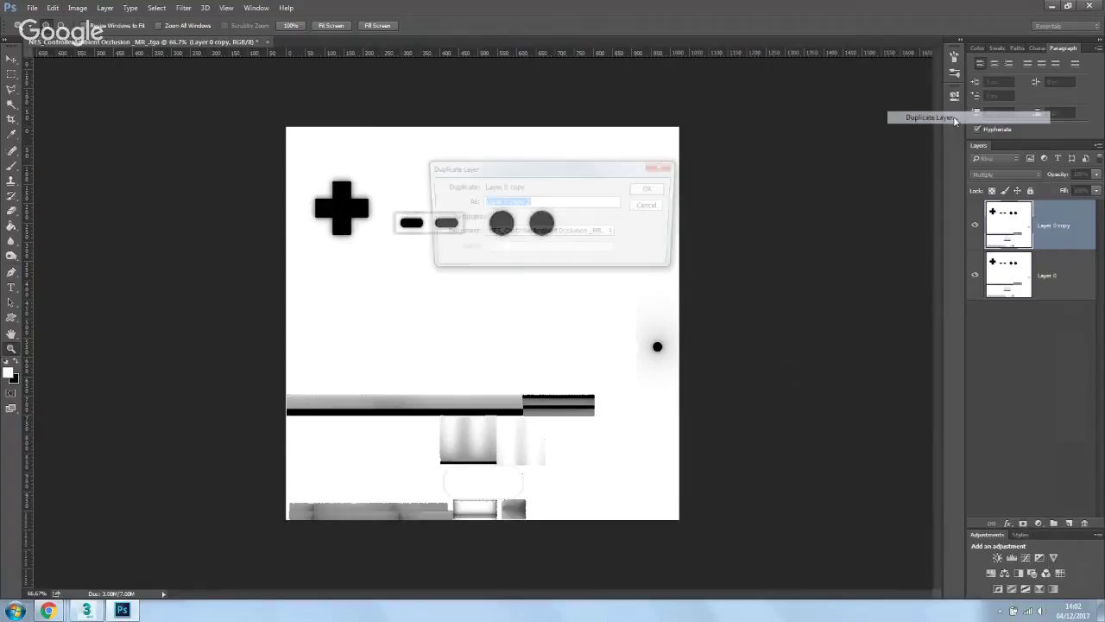
{"action": "left_click", "coordinate": [657, 188]}
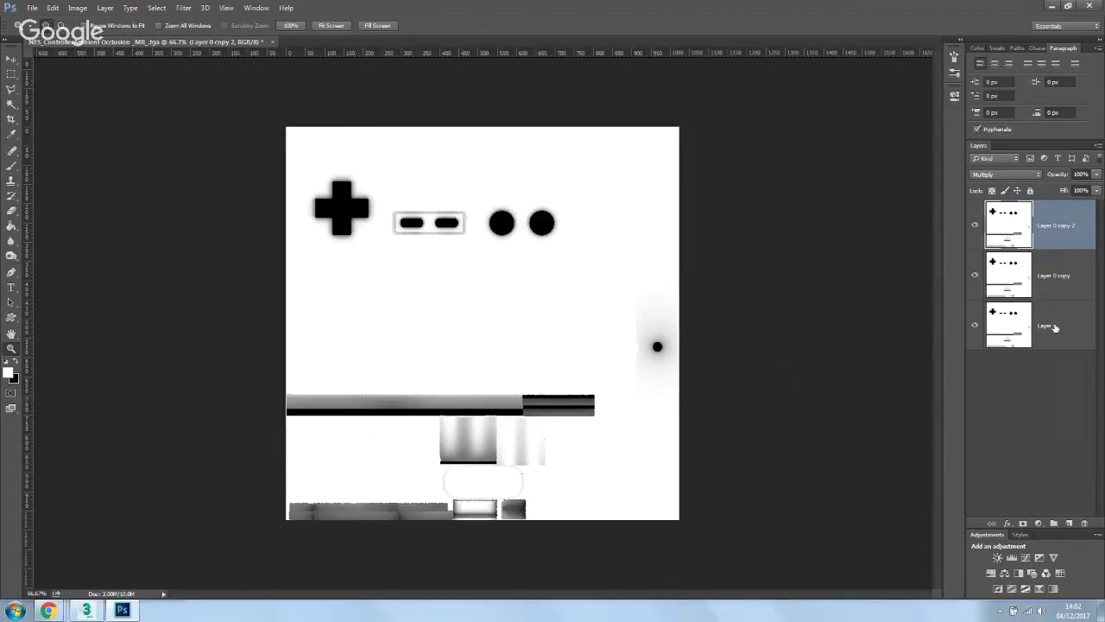
{"action": "key", "text": "ctrl+e"}
{"action": "key", "text": "ctrl+e"}
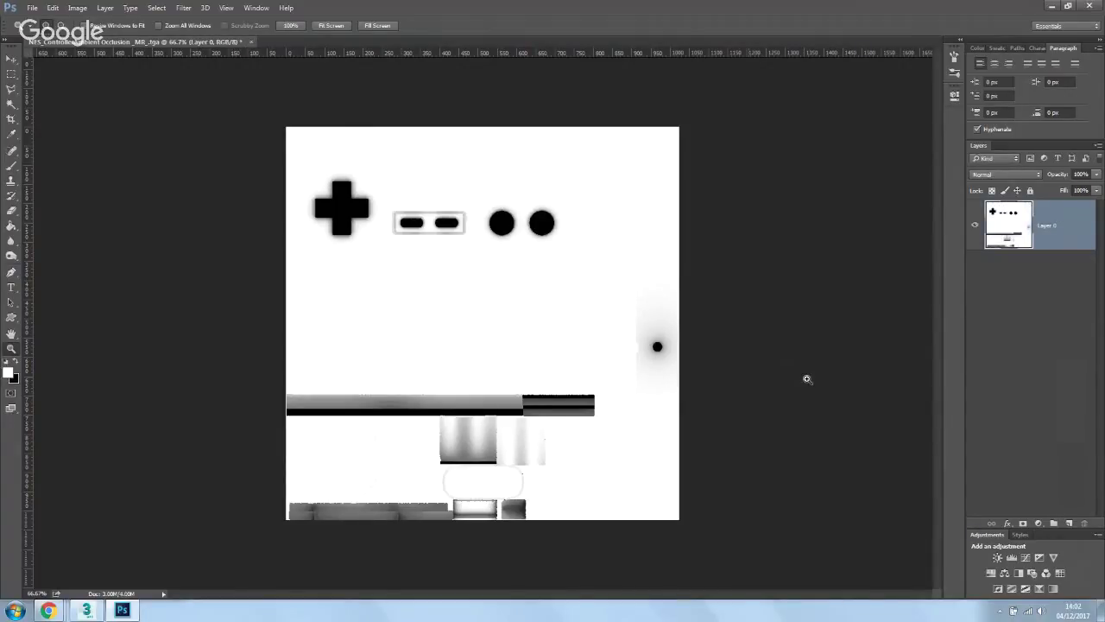
{"action": "left_click", "coordinate": [32, 8]}
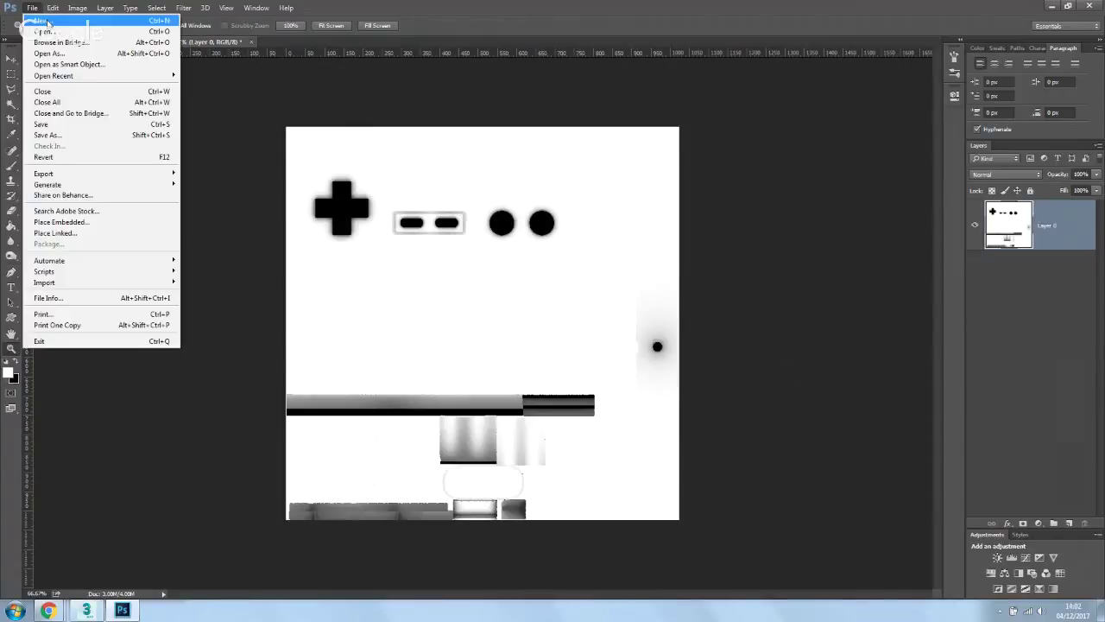
{"action": "left_click", "coordinate": [258, 73]}
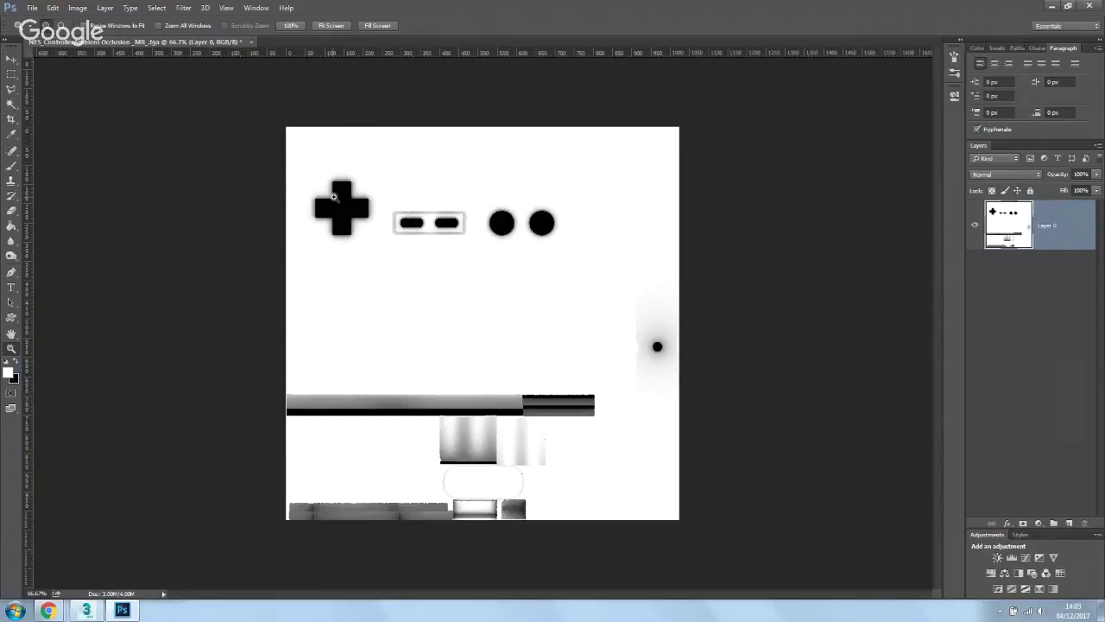
Launch Quixel SUITE 2.0, examine the AO map input in the Base Creator, and close it
{"action": "left_click", "coordinate": [19, 609]}
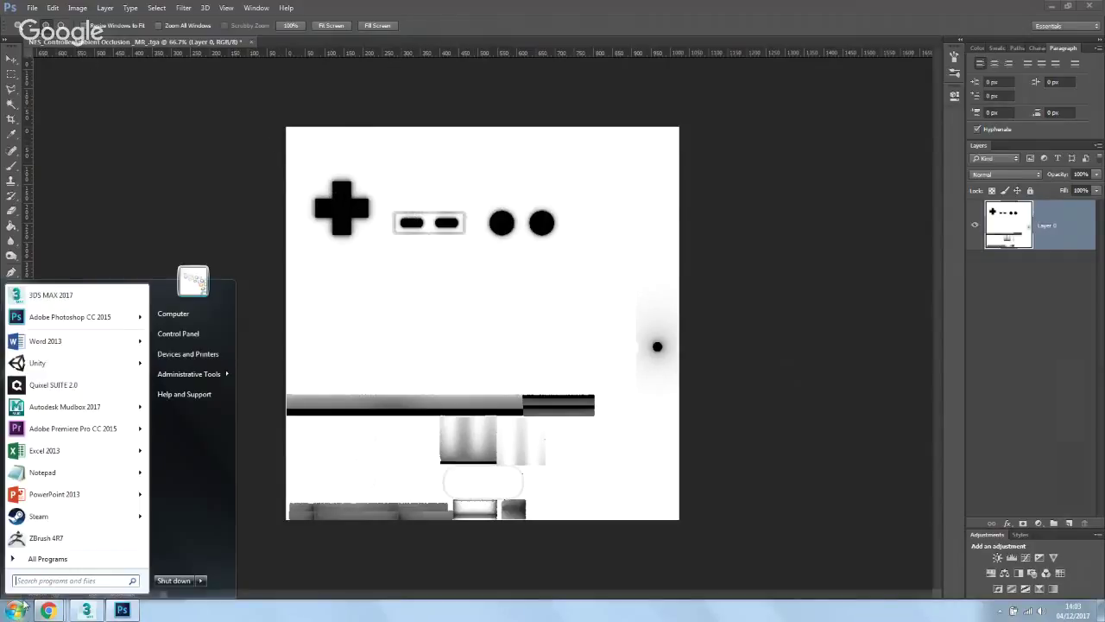
{"action": "left_click", "coordinate": [78, 383]}
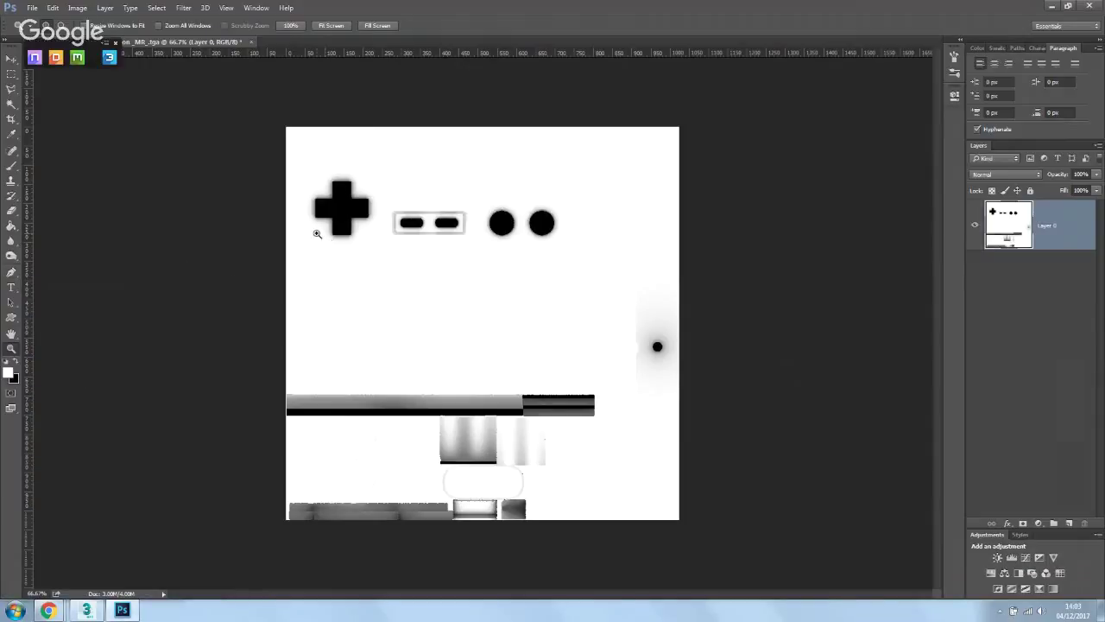
{"action": "left_click", "coordinate": [57, 58]}
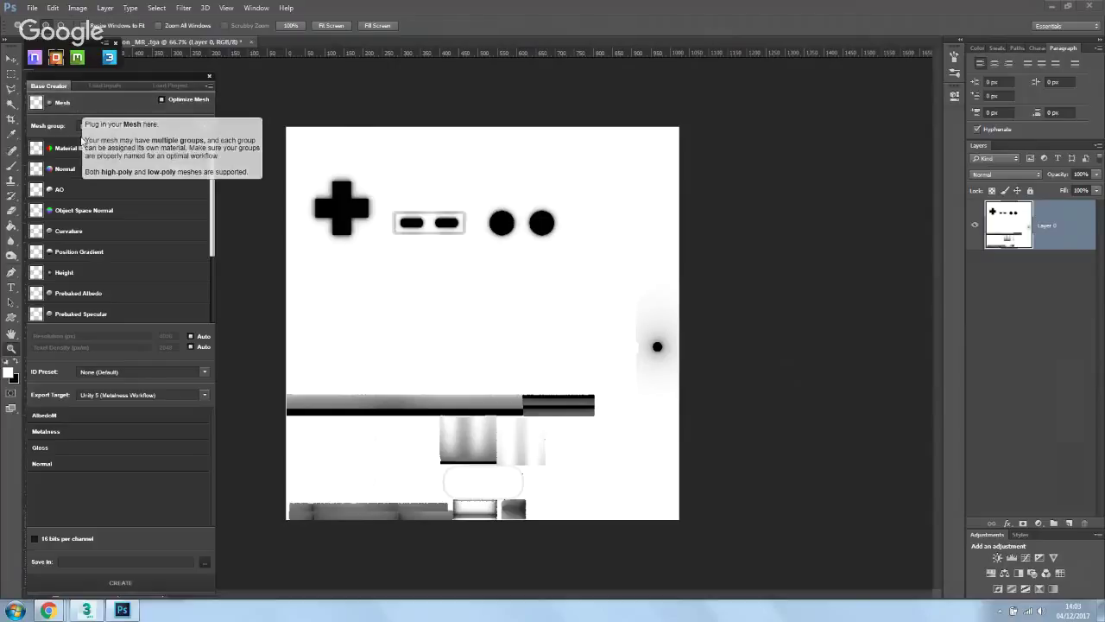
{"action": "left_click", "coordinate": [69, 148]}
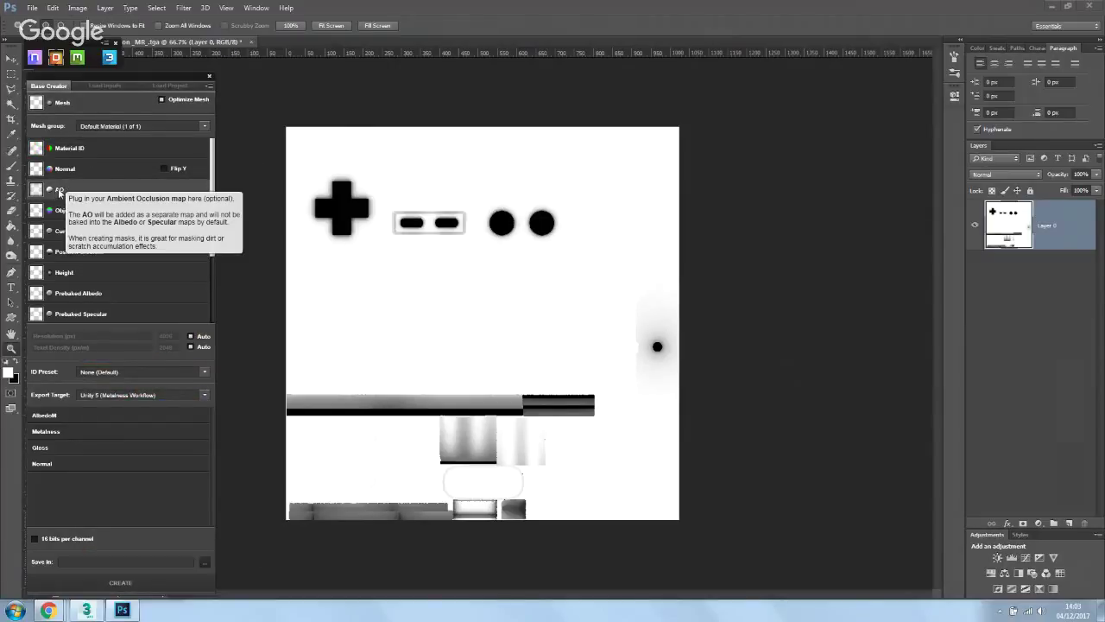
{"action": "left_click", "coordinate": [209, 77]}
Save the darkened map as a Photoshop PSD under its existing name with Maximize Compatibility enabled
{"action": "left_click", "coordinate": [86, 610]}
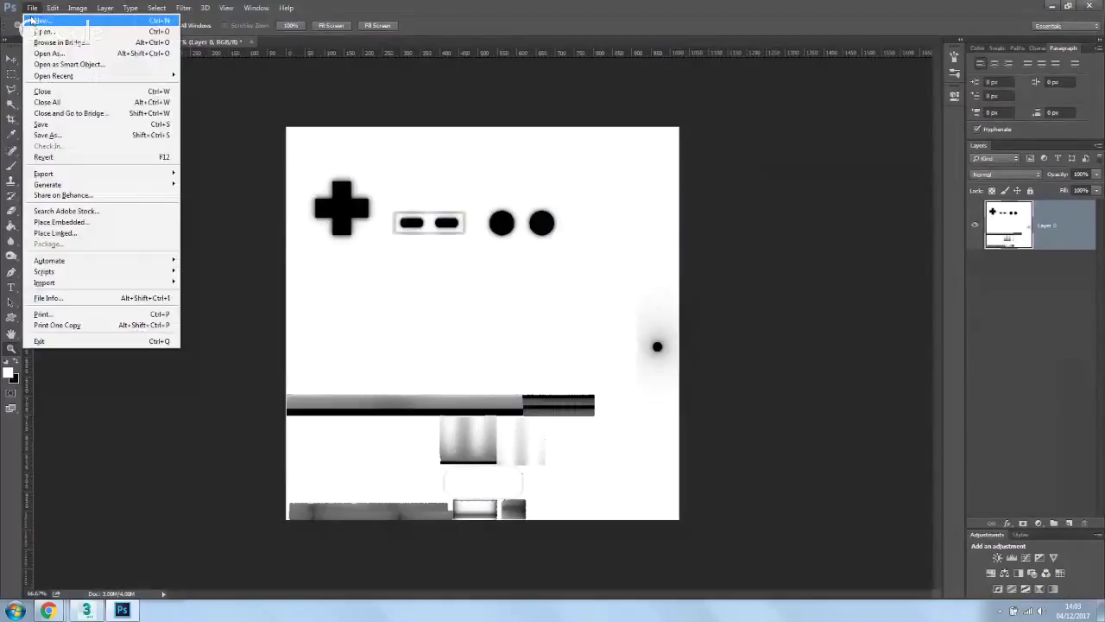
{"action": "left_click", "coordinate": [74, 136]}
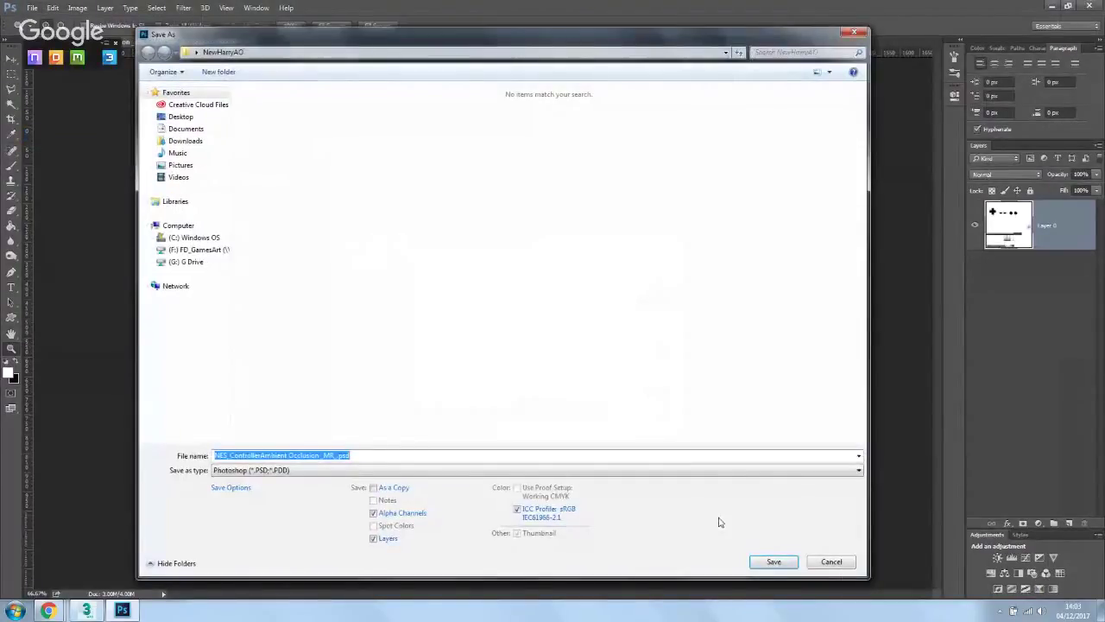
{"action": "left_click", "coordinate": [774, 562]}
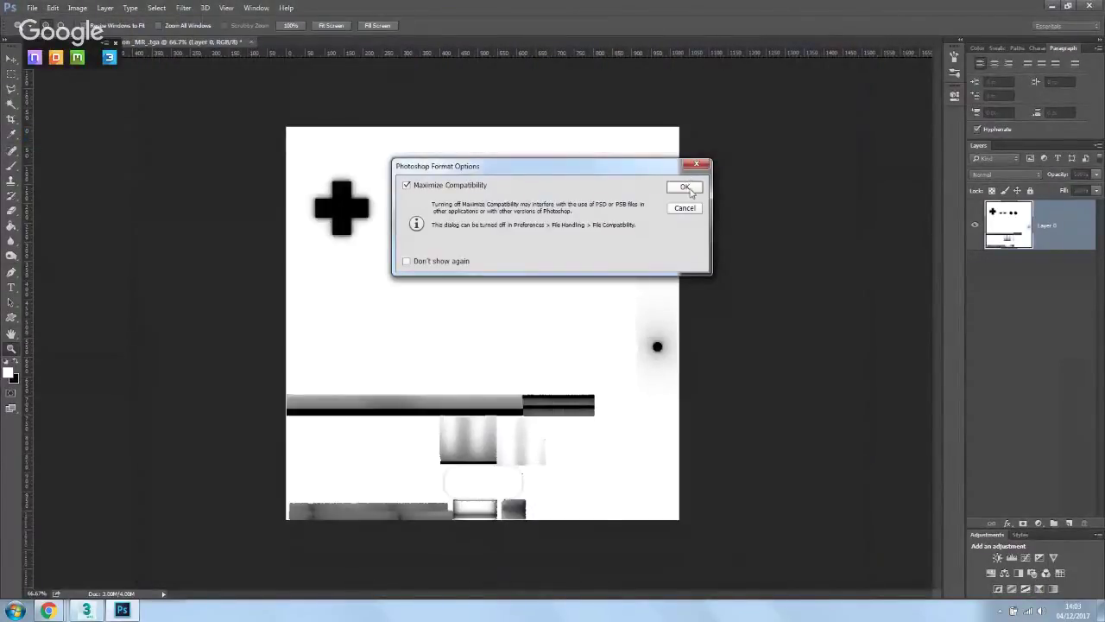
{"action": "left_click", "coordinate": [685, 186]}
Switch to 3ds Max and clone the controller as one independent copy, about 3.4 m along the X axis
{"action": "left_click", "coordinate": [92, 611]}
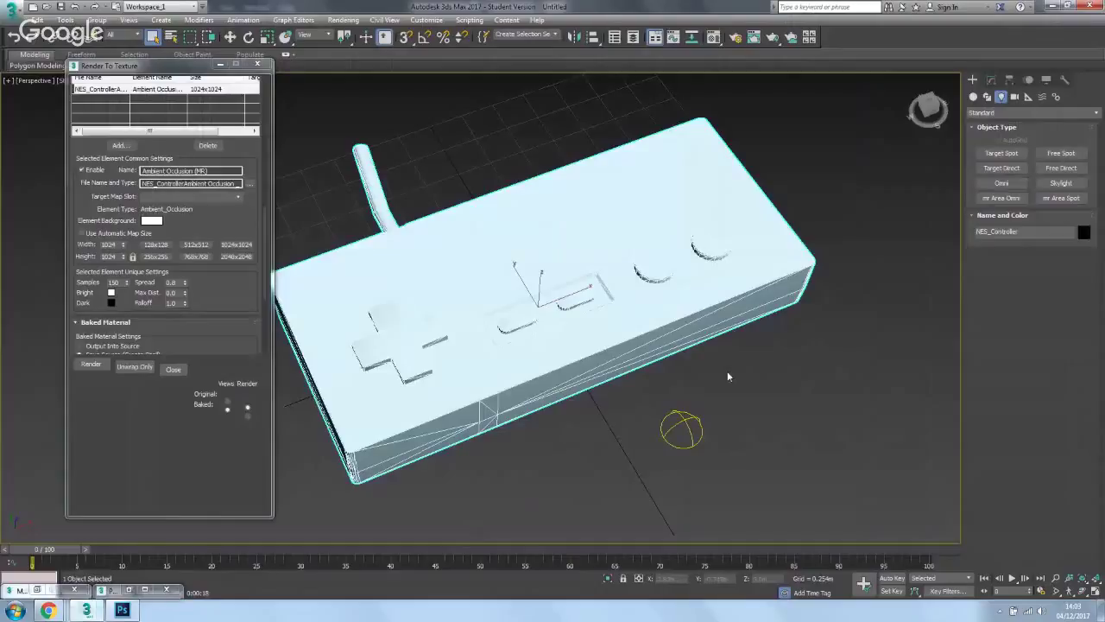
{"action": "middle_click_drag", "start_coordinate": [727, 370], "coordinate": [547, 379]}
{"action": "scroll", "coordinate": [680, 459], "scroll_direction": "down", "scroll_amount": 4}
{"action": "key", "text": "w"}
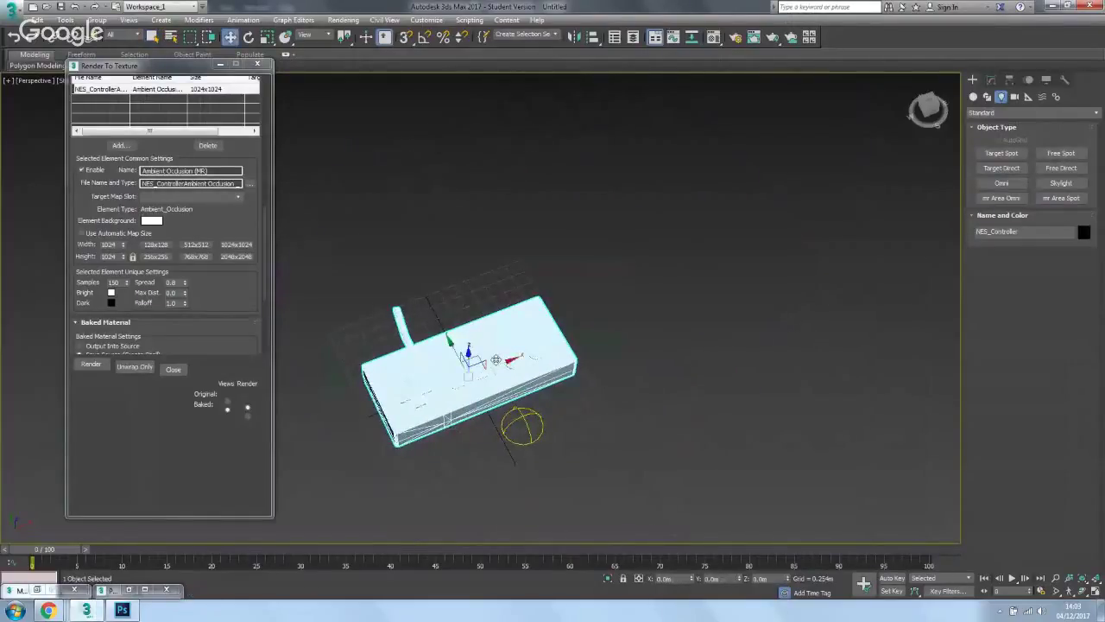
{"action": "mouse_move", "coordinate": [502, 357]}
{"action": "left_mouse_down", "text": "shift"}
{"action": "mouse_move", "coordinate": [693, 315]}
{"action": "mouse_move", "coordinate": [684, 318]}
{"action": "left_mouse_up", "text": "shift"}
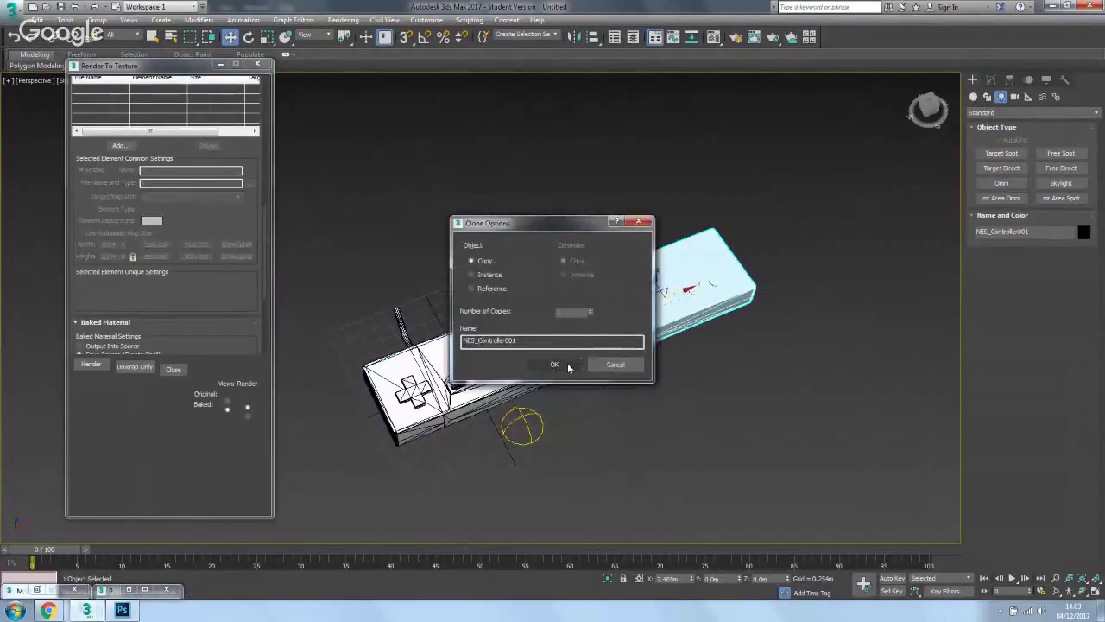
{"action": "left_click", "coordinate": [565, 363]}
Load the darkened NES_ControllerAmbient Occlusion _MR_.psd with collapsed layers as the bitmap of the controller material's diffuse map
{"action": "scroll", "coordinate": [553, 386], "scroll_direction": "up", "scroll_amount": 5}
{"action": "key", "text": "m"}
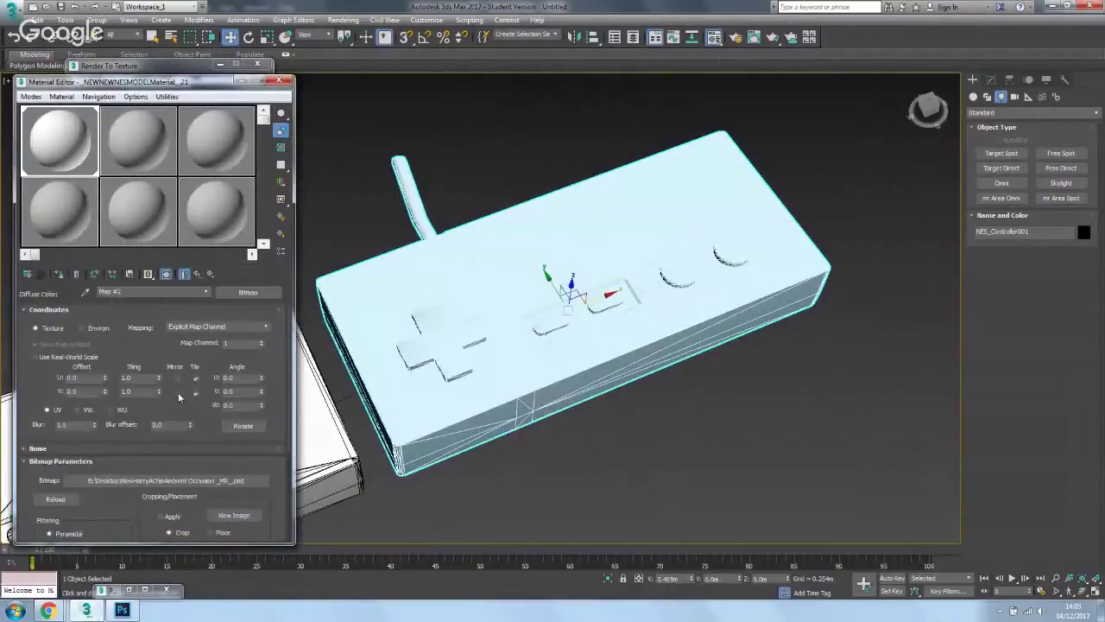
{"action": "left_click", "coordinate": [164, 480]}
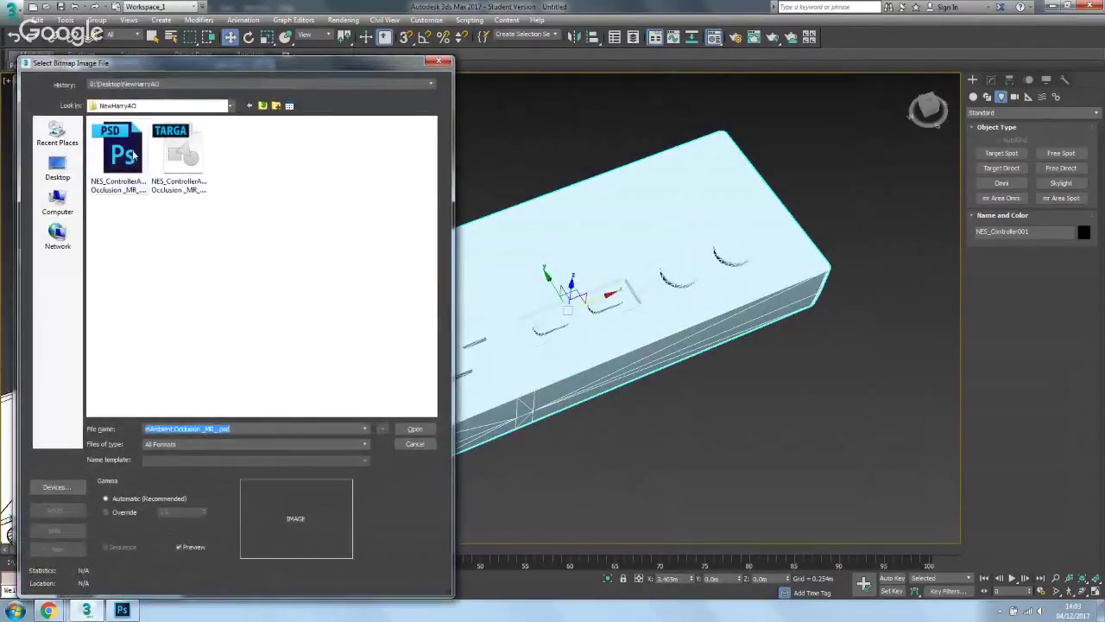
{"action": "left_click", "coordinate": [121, 152]}
{"action": "left_click", "coordinate": [414, 429]}
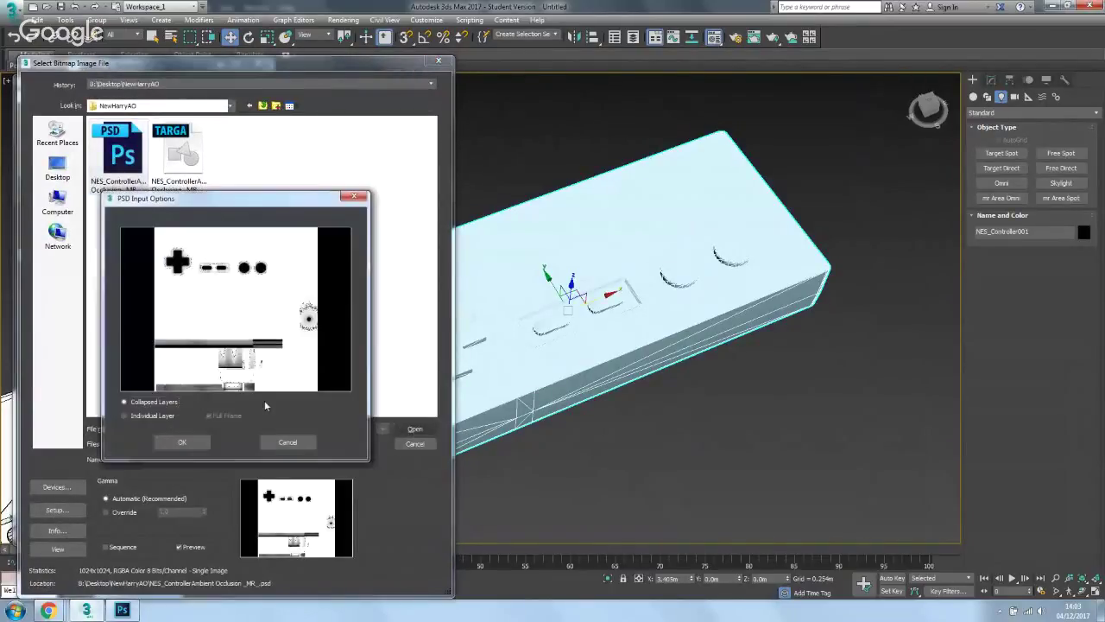
{"action": "left_click", "coordinate": [182, 442]}
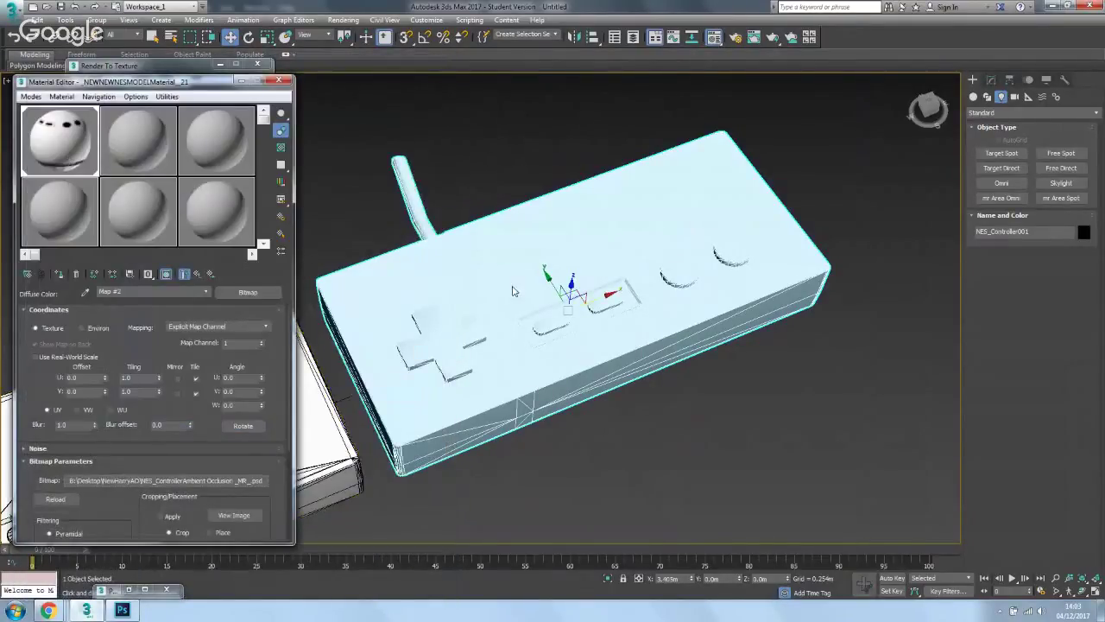
Minimize the Material Editor and Render To Texture windows, deselect the copied controller, and turn off edged faces in the perspective view
{"action": "left_click", "coordinate": [244, 80]}
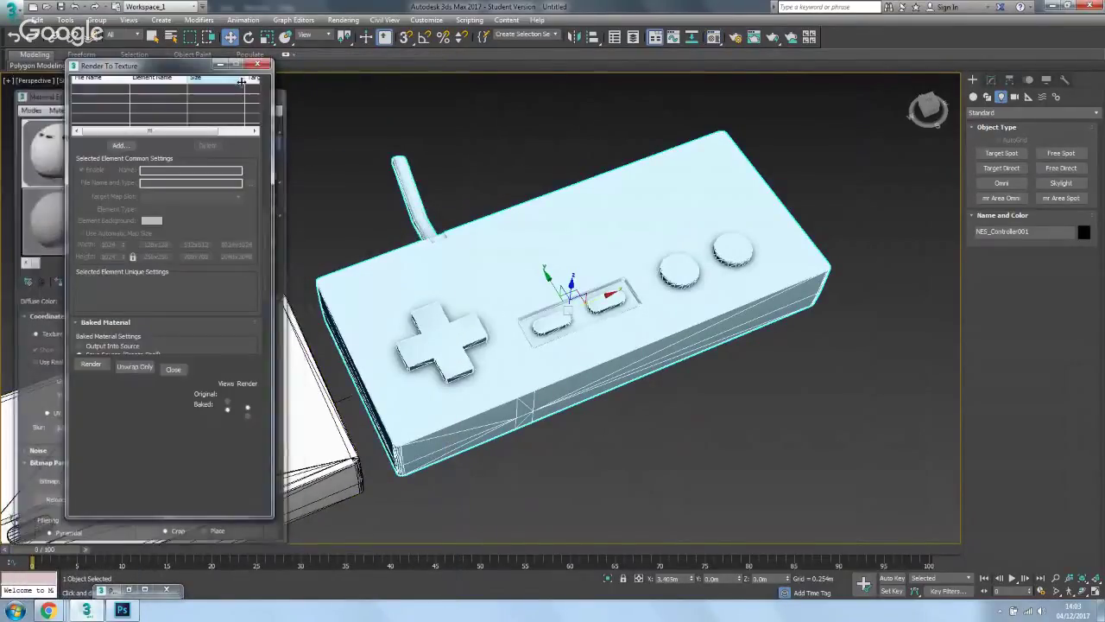
{"action": "left_click", "coordinate": [466, 103]}
{"action": "mouse_move", "coordinate": [437, 157]}
{"action": "middle_mouse_down"}
{"action": "mouse_move", "coordinate": [541, 176]}
{"action": "mouse_move", "coordinate": [532, 167]}
{"action": "middle_mouse_up"}
{"action": "left_click", "coordinate": [220, 64]}
{"action": "middle_click_drag", "start_coordinate": [284, 115], "coordinate": [310, 98]}
{"action": "key", "text": "F4"}
{"action": "mouse_move", "coordinate": [512, 340]}
{"action": "middle_mouse_down"}
{"action": "mouse_move", "coordinate": [453, 272]}
{"action": "mouse_move", "coordinate": [565, 397]}
{"action": "mouse_move", "coordinate": [485, 349]}
{"action": "mouse_move", "coordinate": [434, 356]}
{"action": "middle_mouse_up"}
{"action": "scroll", "coordinate": [528, 346], "scroll_direction": "down", "scroll_amount": 3}
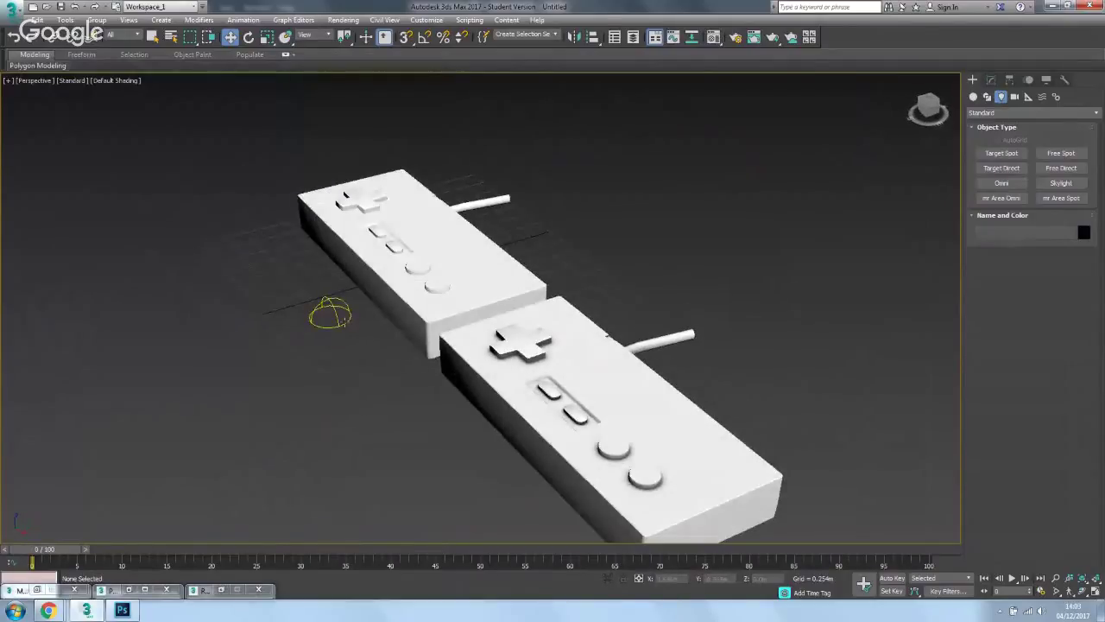
Delete the skylight beside the original controller and view both controllers side by side to compare their shading
{"action": "left_click", "coordinate": [342, 322]}
{"action": "key", "text": "Delete"}
{"action": "middle_click_drag", "start_coordinate": [448, 400], "coordinate": [619, 423], "text": "alt"}
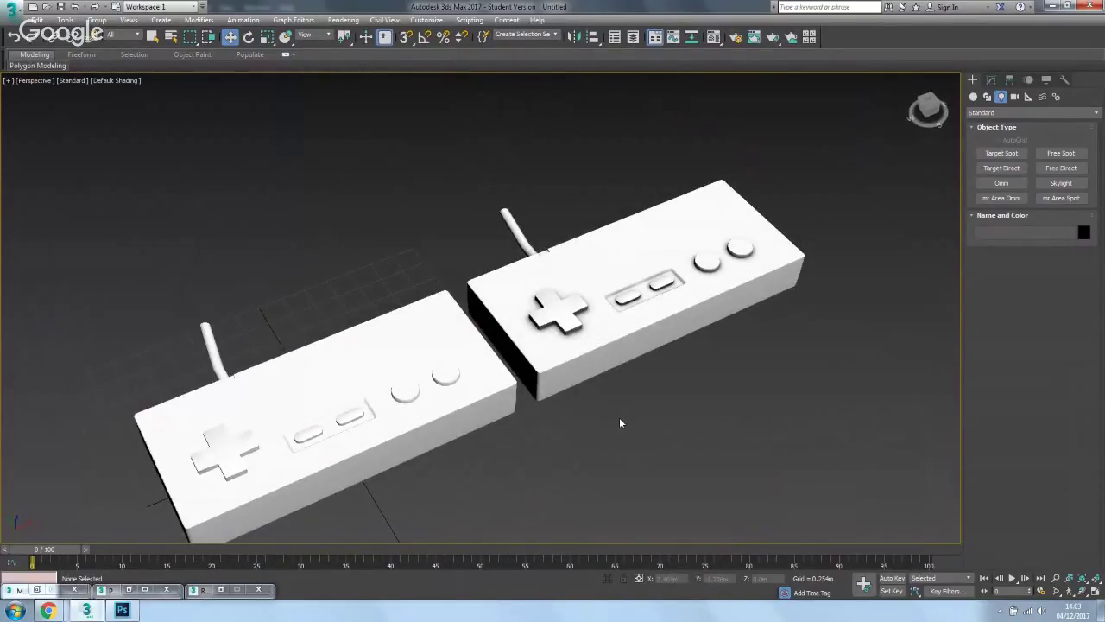
{"action": "middle_click_drag", "start_coordinate": [479, 466], "coordinate": [491, 421]}
{"action": "mouse_move", "coordinate": [59, 611]}
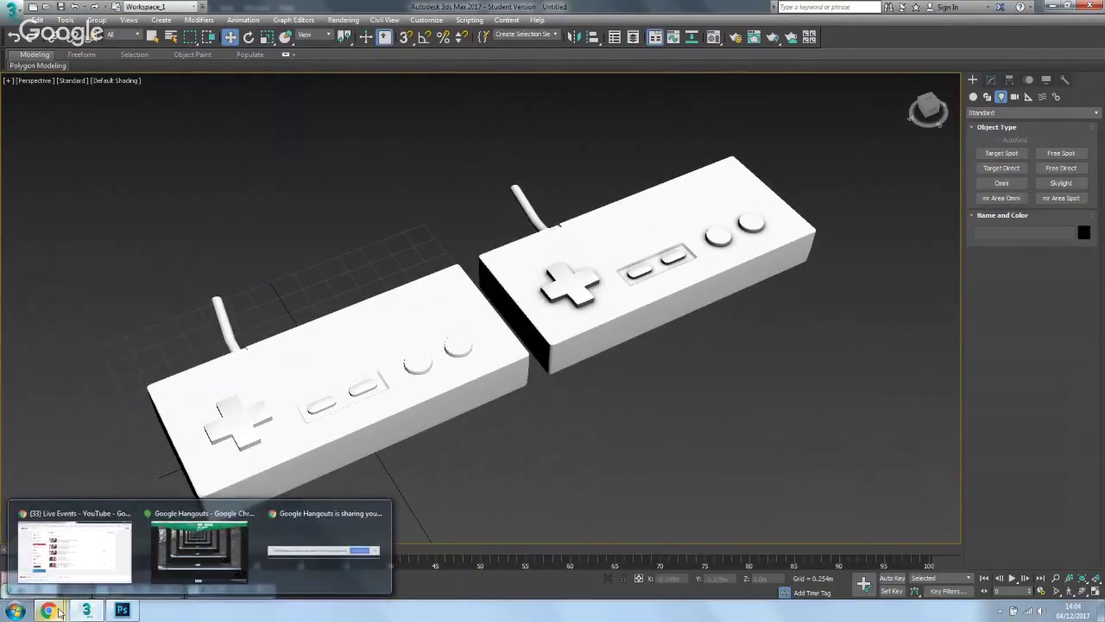
{"action": "left_click", "coordinate": [200, 548]}
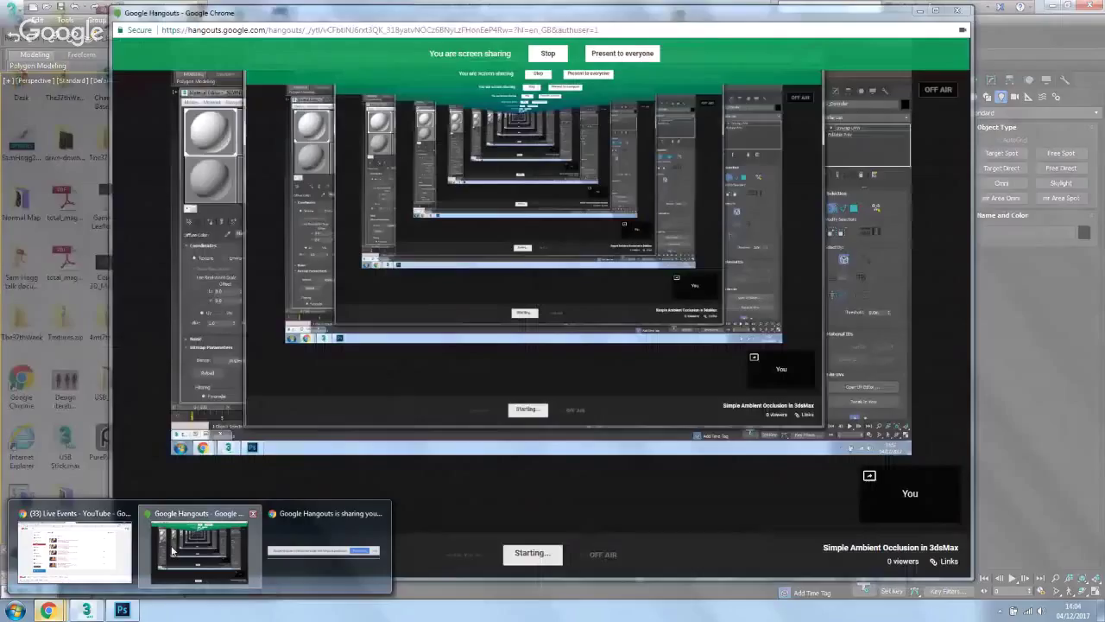